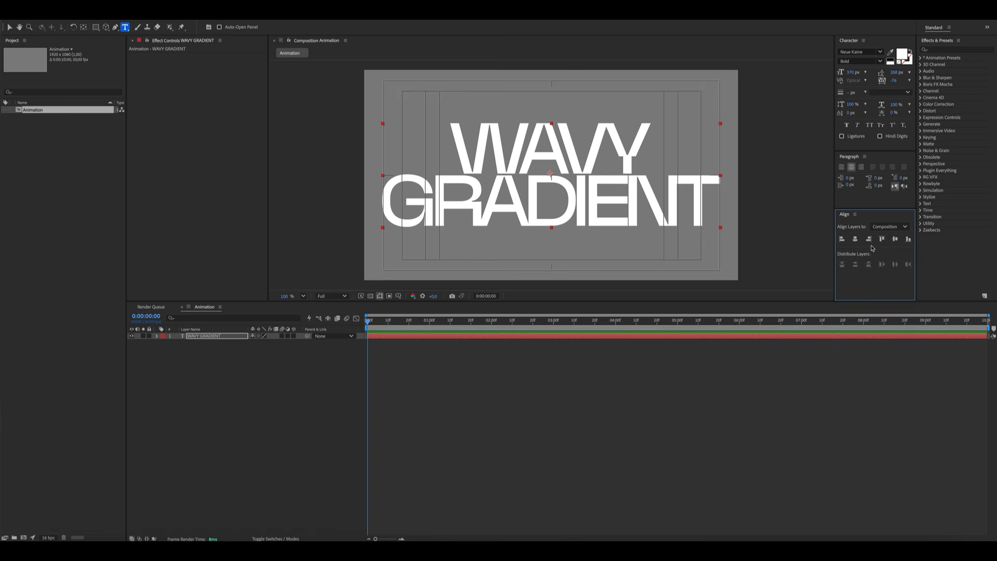
# Reveal the text layer's Scale property and turn on its keyframing at the start of the timeline
pyautogui.click(162, 358)
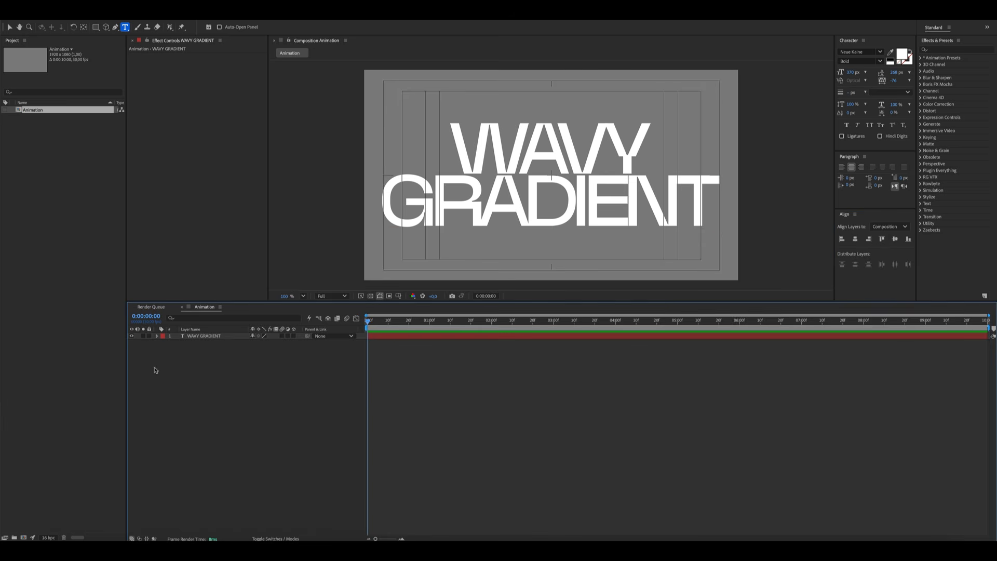
pyautogui.press('s')
pyautogui.click(175, 342)
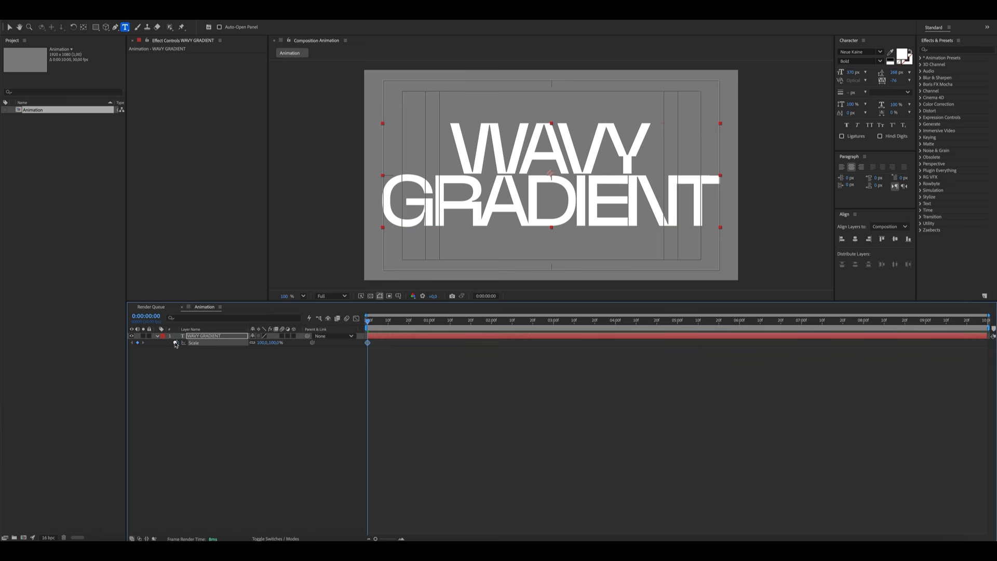
# At 1 second, add a Scale keyframe set to 110%
pyautogui.moveTo(491, 327); pyautogui.dragTo(430, 331)
pyautogui.click(252, 390)
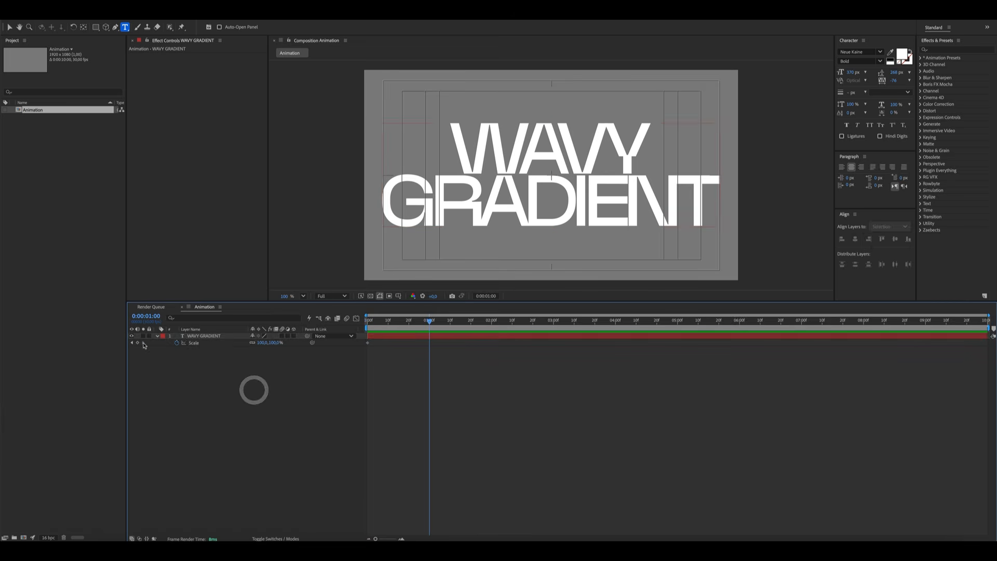
pyautogui.click(137, 343)
pyautogui.click(264, 343)
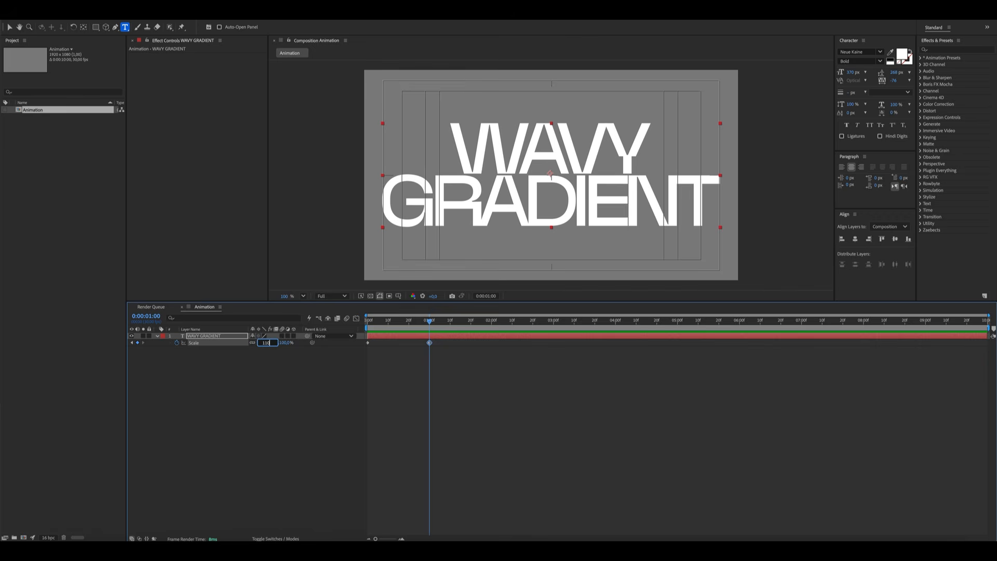
pyautogui.write('110')
pyautogui.press('Return')
# At the first frame, set the text's Scale to 360%
pyautogui.moveTo(378, 325); pyautogui.dragTo(357, 323)
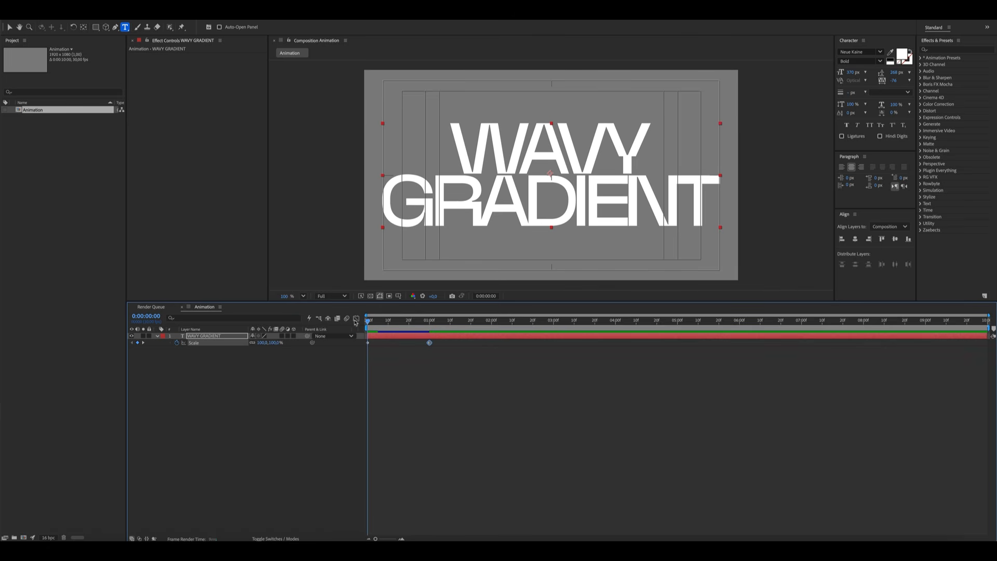
pyautogui.click(264, 342)
pyautogui.write('30')
pyautogui.press('Return')
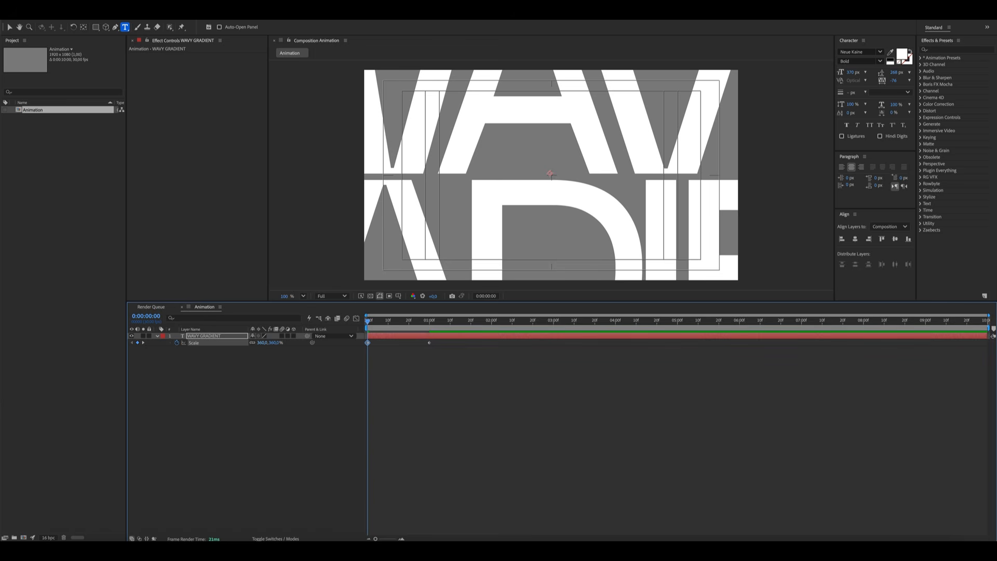
# Select the Scale keyframes and reshape their speed curve in the Graph Editor for a strong ease
pyautogui.click(229, 410)
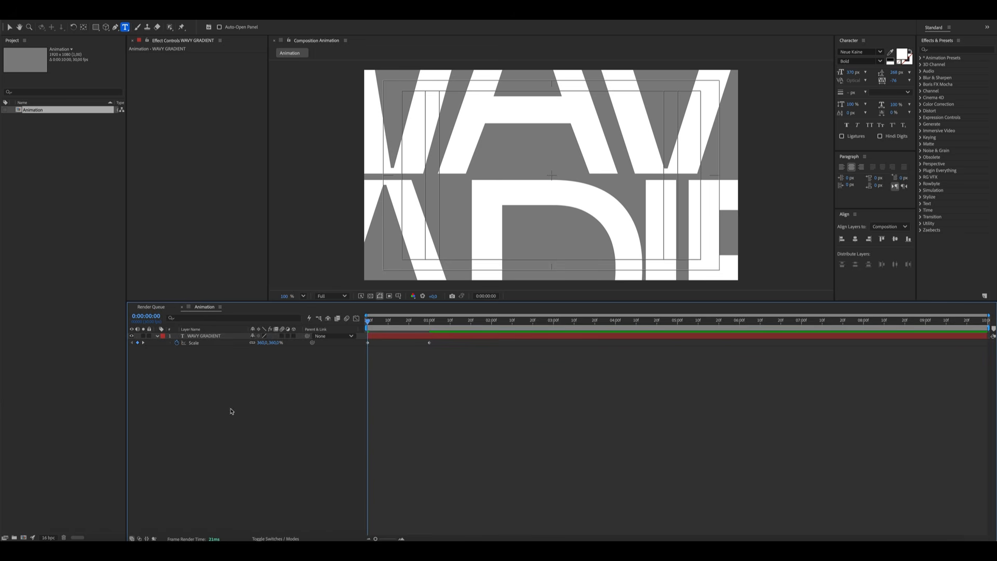
pyautogui.click(210, 344)
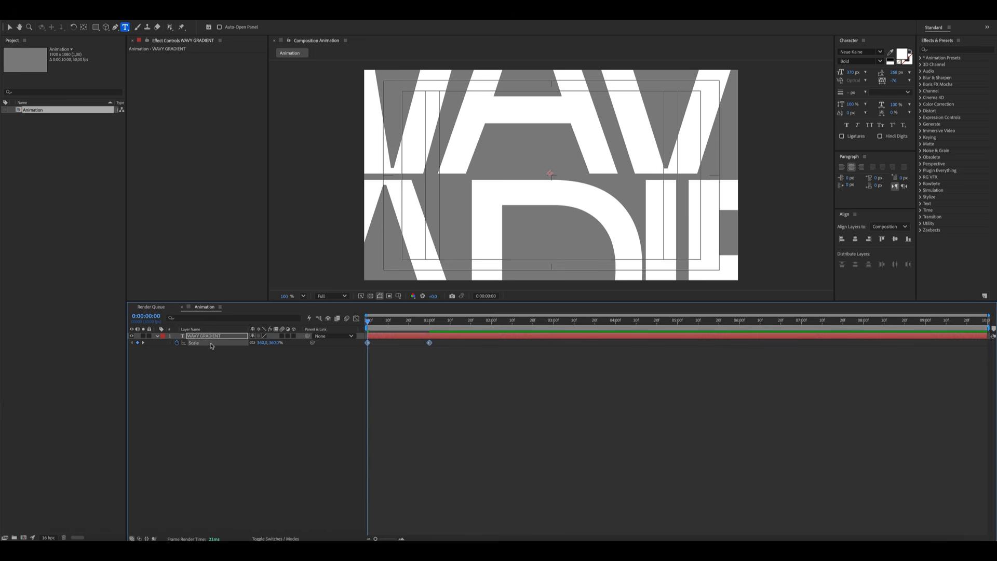
pyautogui.click(356, 318)
pyautogui.moveTo(550, 465); pyautogui.dragTo(357, 510)
pyautogui.click(356, 319)
pyautogui.click(267, 428)
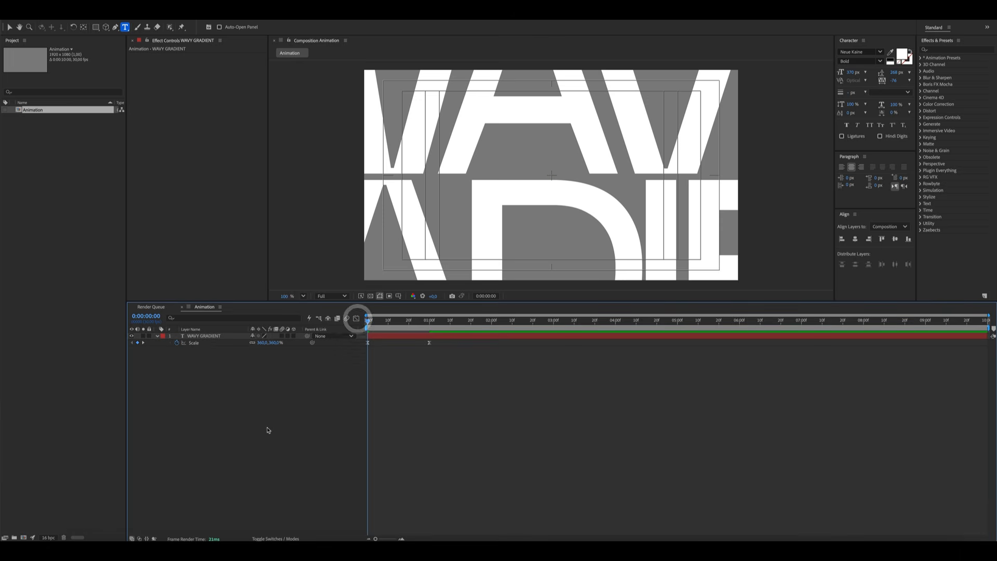
# Keyframe the text's Opacity from 0% at the start to 100% at 2 seconds
pyautogui.click(205, 335)
pyautogui.hotkey('shift', 't')
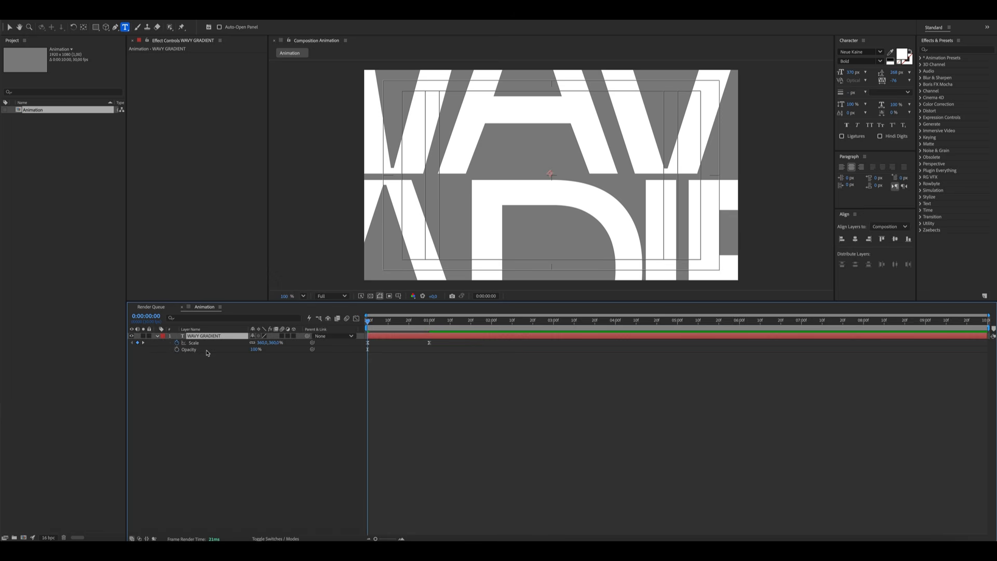
pyautogui.click(177, 350)
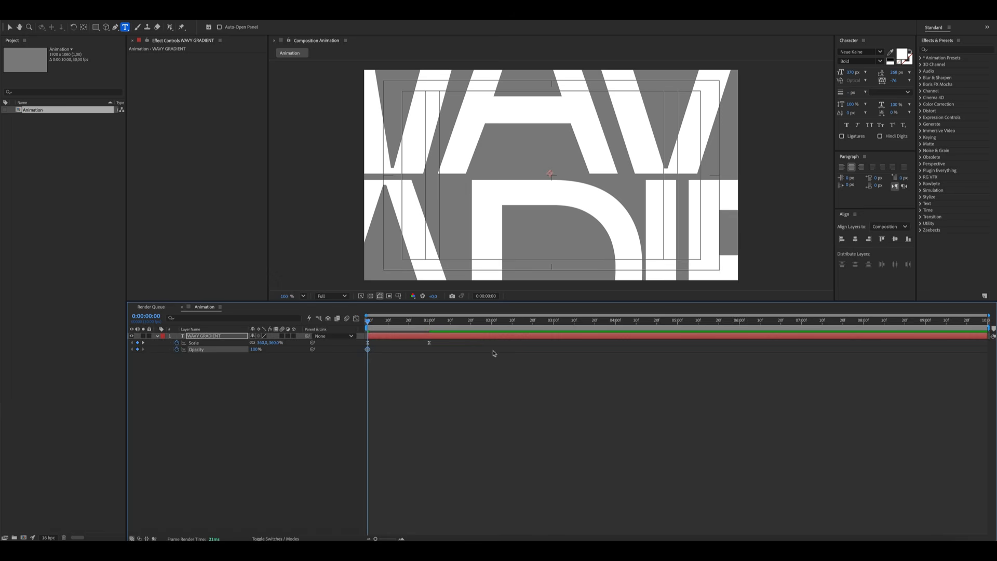
pyautogui.click(495, 326)
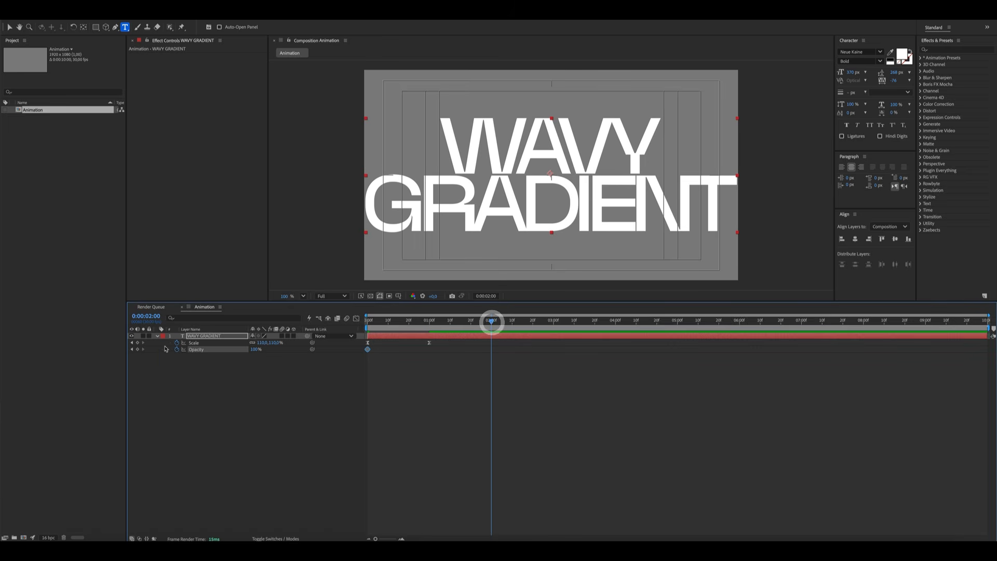
pyautogui.click(137, 349)
pyautogui.moveTo(256, 348); pyautogui.dragTo(132, 352)
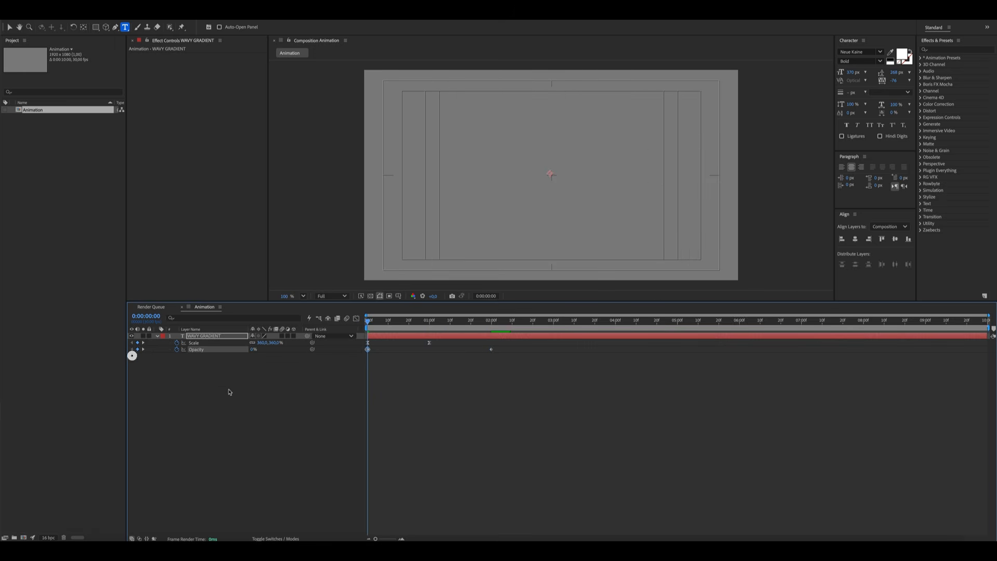
# Select the Opacity keyframes and reshape their speed curve in the Graph Editor for an ease
pyautogui.click(258, 402)
pyautogui.click(216, 353)
pyautogui.click(217, 352)
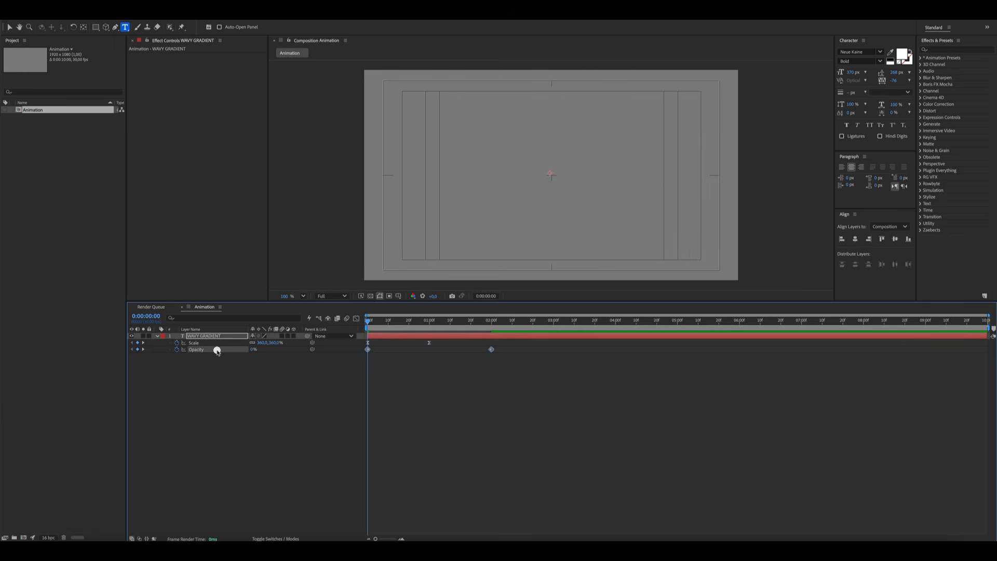
pyautogui.click(356, 319)
pyautogui.moveTo(522, 375)
pyautogui.mouseDown()
pyautogui.moveTo(467, 340)
pyautogui.moveTo(351, 347)
pyautogui.moveTo(375, 323)
pyautogui.moveTo(451, 325)
pyautogui.moveTo(427, 324)
pyautogui.mouseUp()
pyautogui.click(315, 379)
pyautogui.click(356, 319)
pyautogui.click(316, 391)
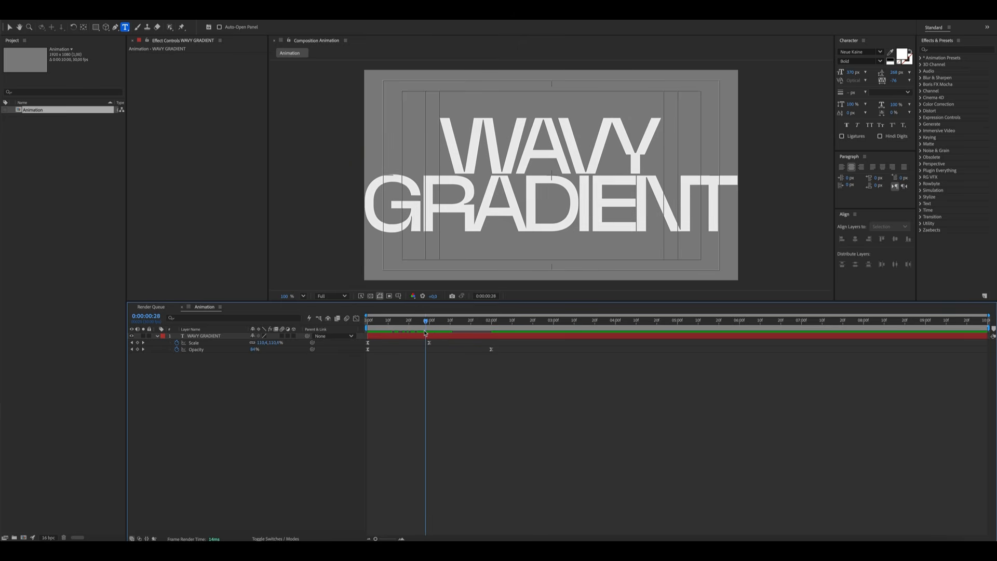
# Add a Scale expression: x = value[0] - time*3; y = value[1] - time*3; [x,y]
pyautogui.keyDown('alt'); pyautogui.click(176, 343); pyautogui.keyUp('alt')
pyautogui.write('x =')
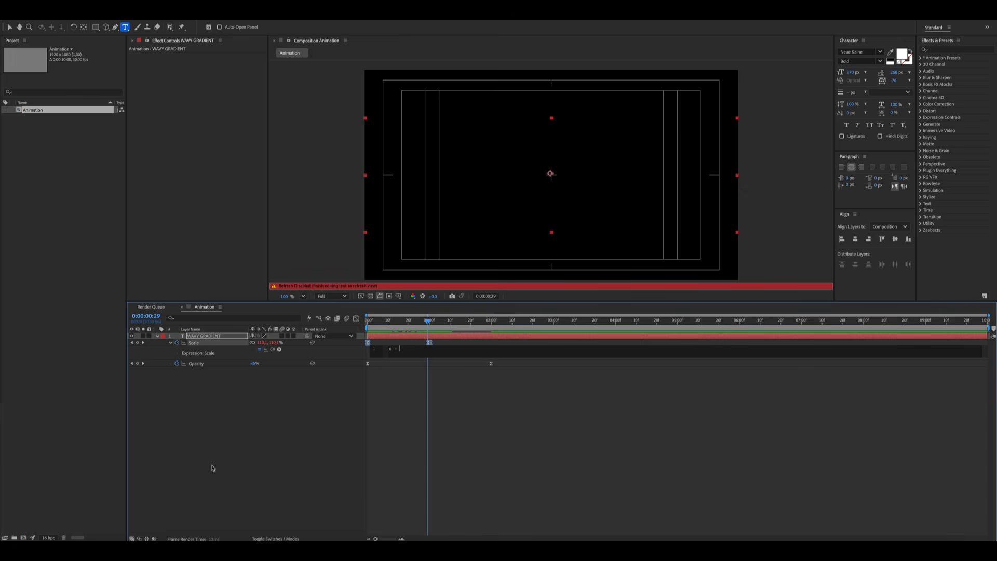
pyautogui.write('valu')
pyautogui.write('e(0')
pyautogui.write('] - time')
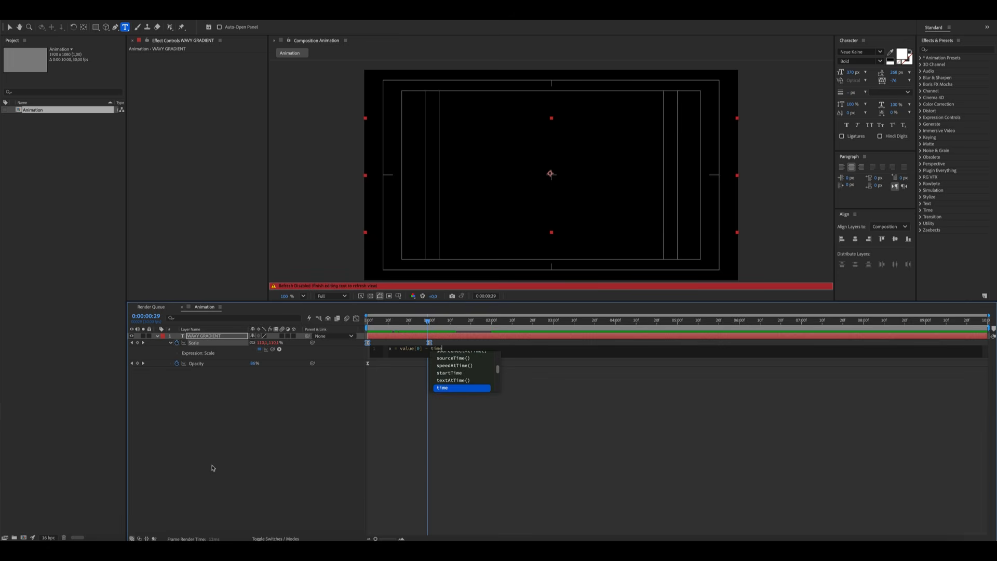
pyautogui.write('*')
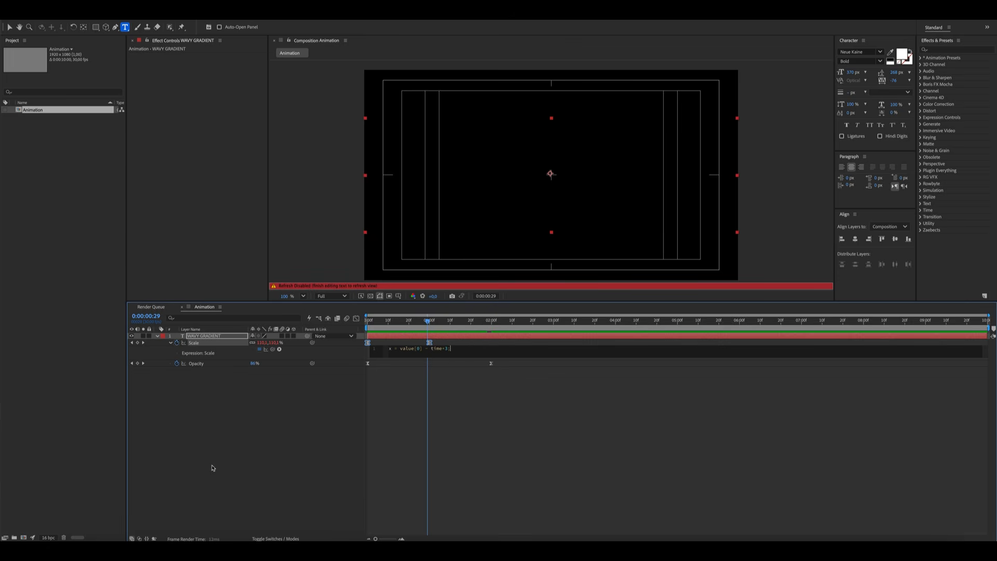
pyautogui.write('y = value')
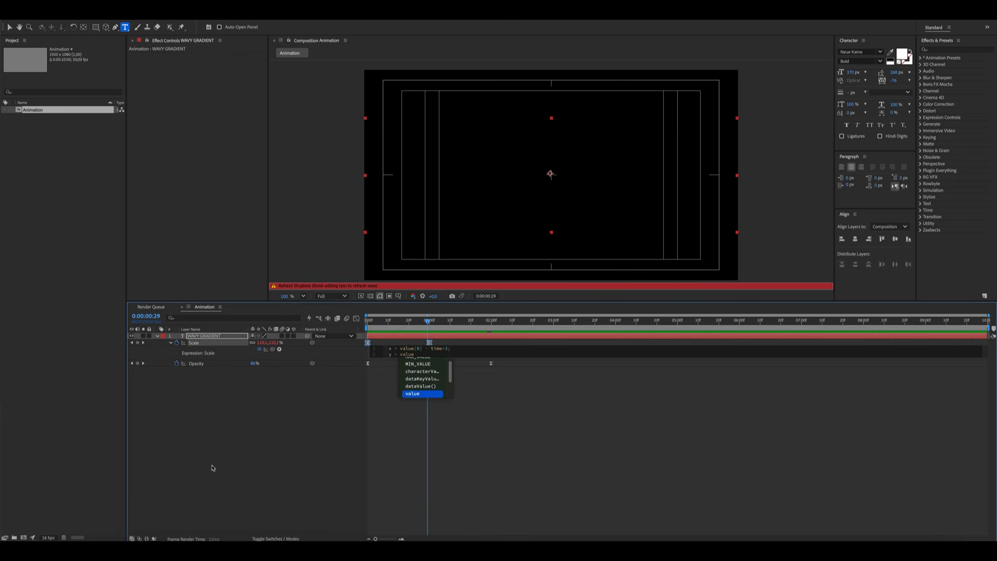
pyautogui.write('[1]')
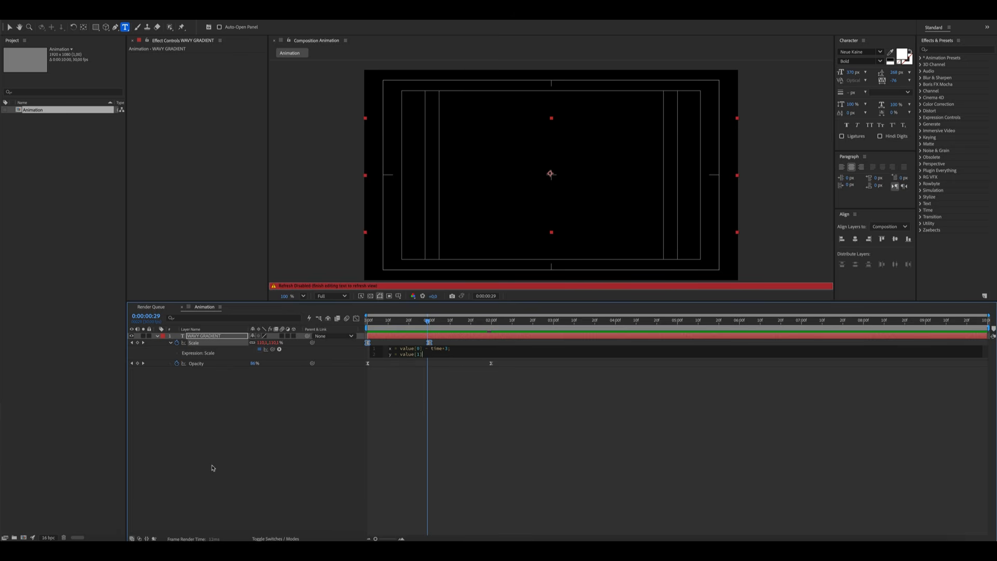
pyautogui.write(' -time')
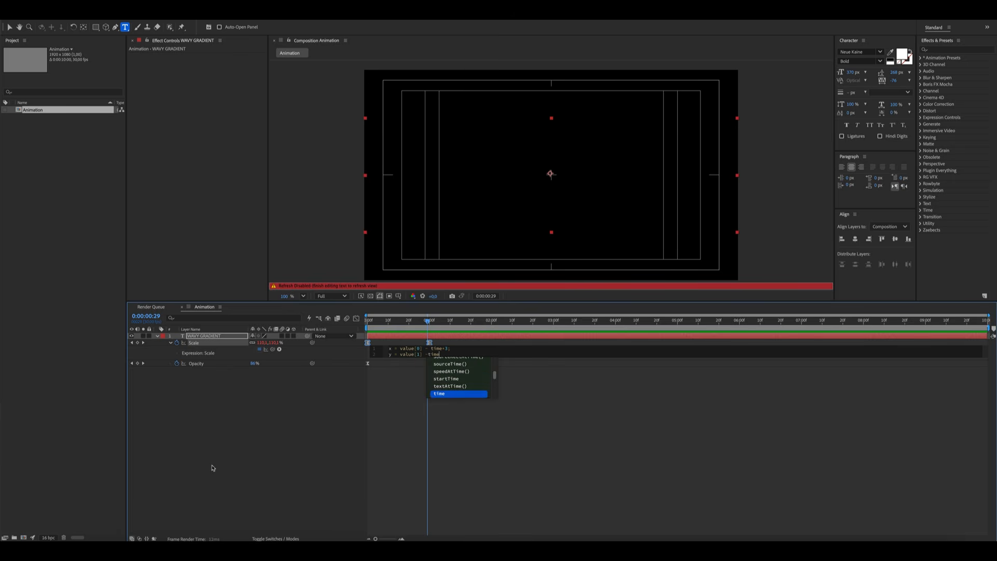
pyautogui.write('*3;')
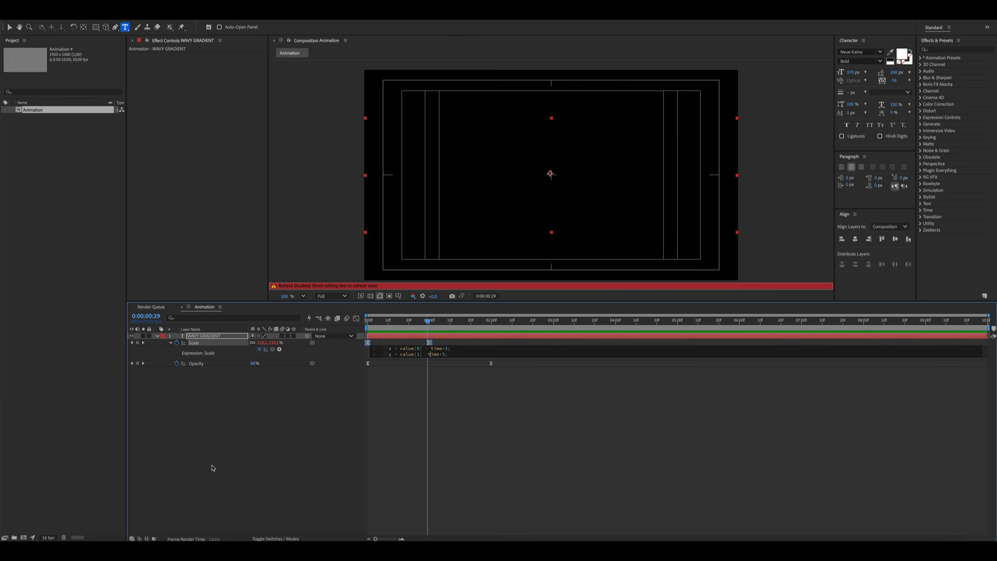
pyautogui.press('Return')
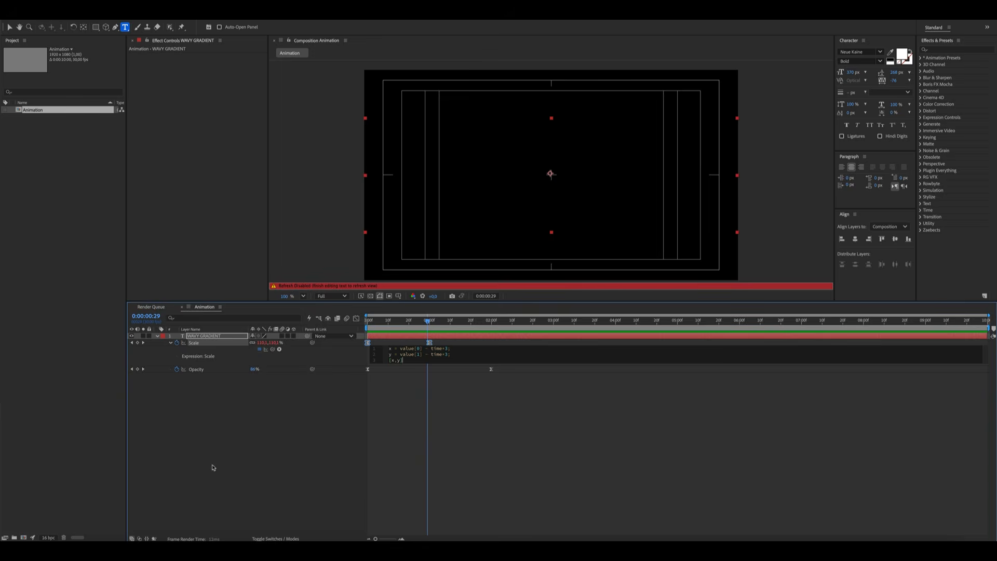
pyautogui.click(248, 423)
# Create a new adjustment layer above the text layer
pyautogui.moveTo(428, 320)
pyautogui.mouseDown()
pyautogui.moveTo(366, 326)
pyautogui.moveTo(758, 331)
pyautogui.moveTo(584, 331)
pyautogui.mouseUp()
pyautogui.click(294, 428)
pyautogui.rightClick(251, 437)
pyautogui.moveTo(250, 440)
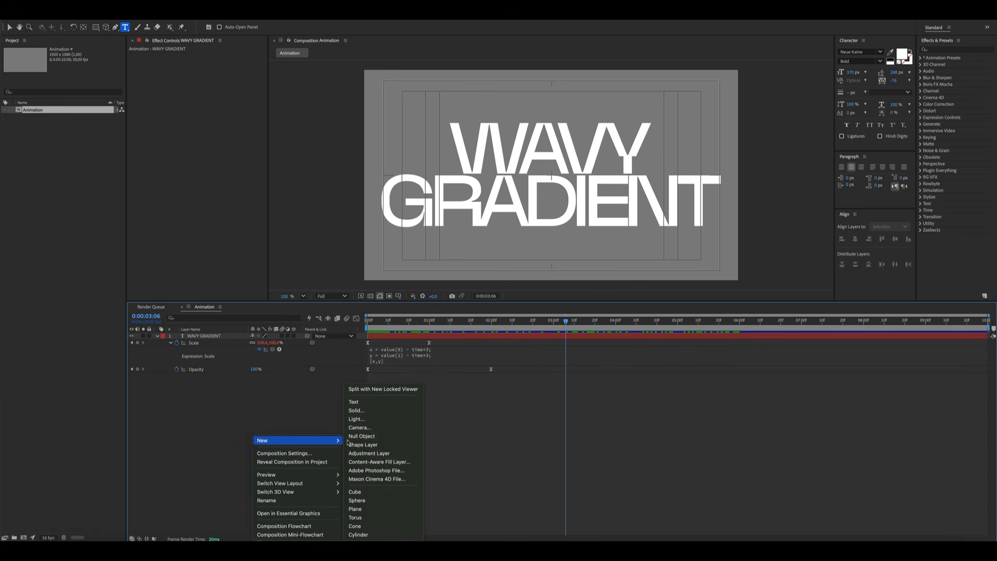
pyautogui.click(364, 452)
pyautogui.click(295, 433)
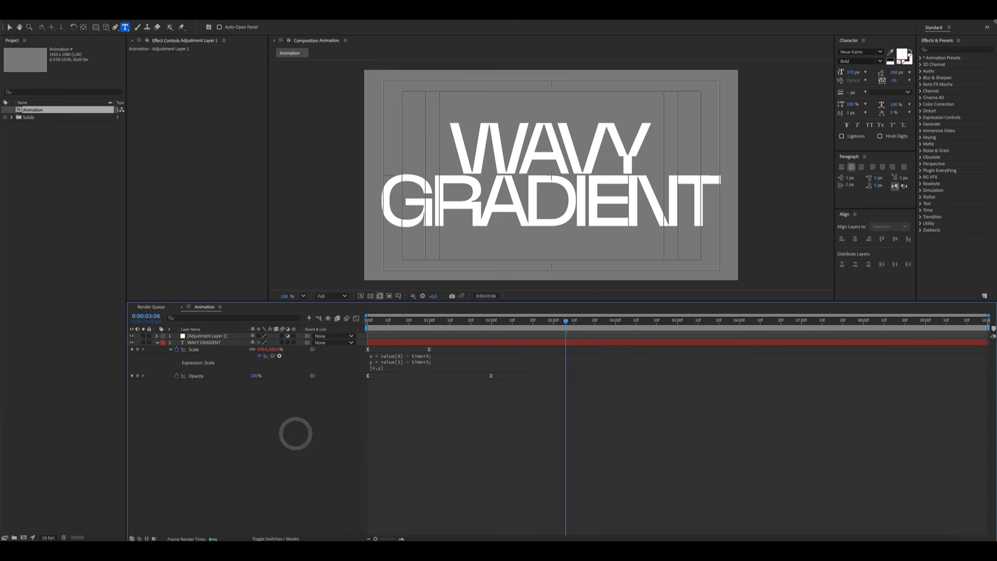
# Search the effects for optics and apply Optics Compensation to the adjustment layer
pyautogui.click(949, 48)
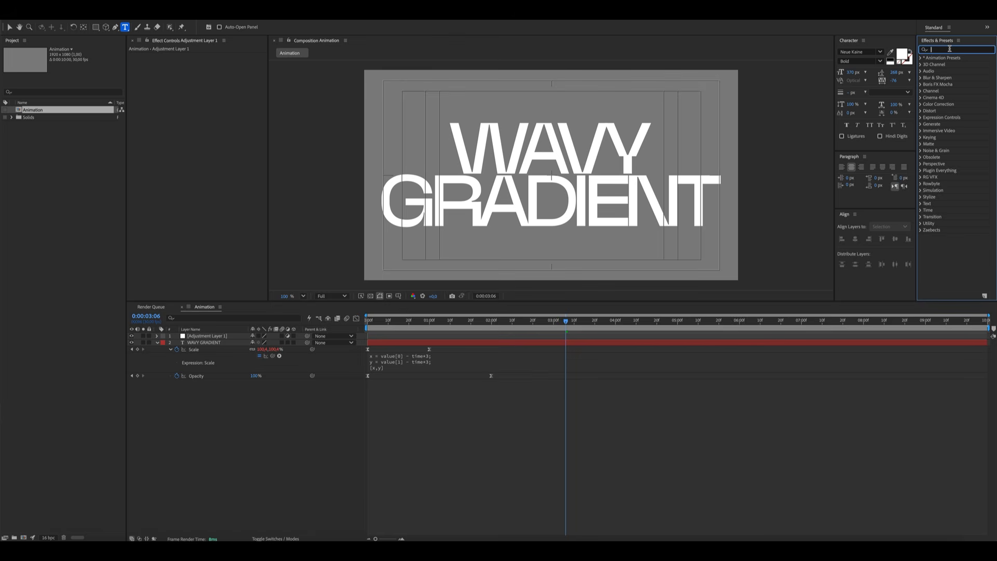
pyautogui.write('optics')
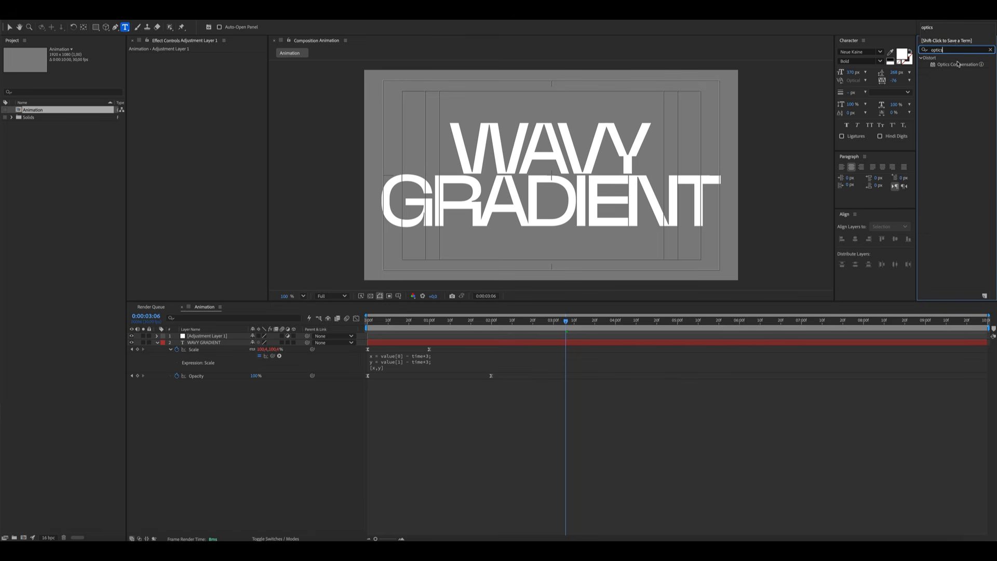
pyautogui.moveTo(958, 65); pyautogui.dragTo(228, 336)
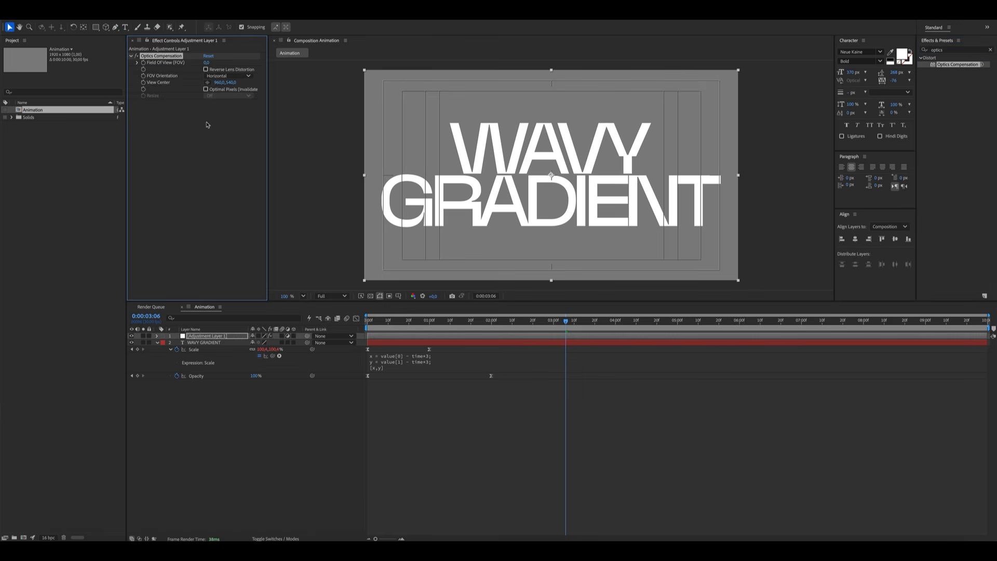
# Enable Reverse Lens Distortion and set Optics Compensation's Field Of View to 120
pyautogui.moveTo(206, 62)
pyautogui.mouseDown()
pyautogui.moveTo(685, 90)
pyautogui.moveTo(661, 96)
pyautogui.mouseUp()
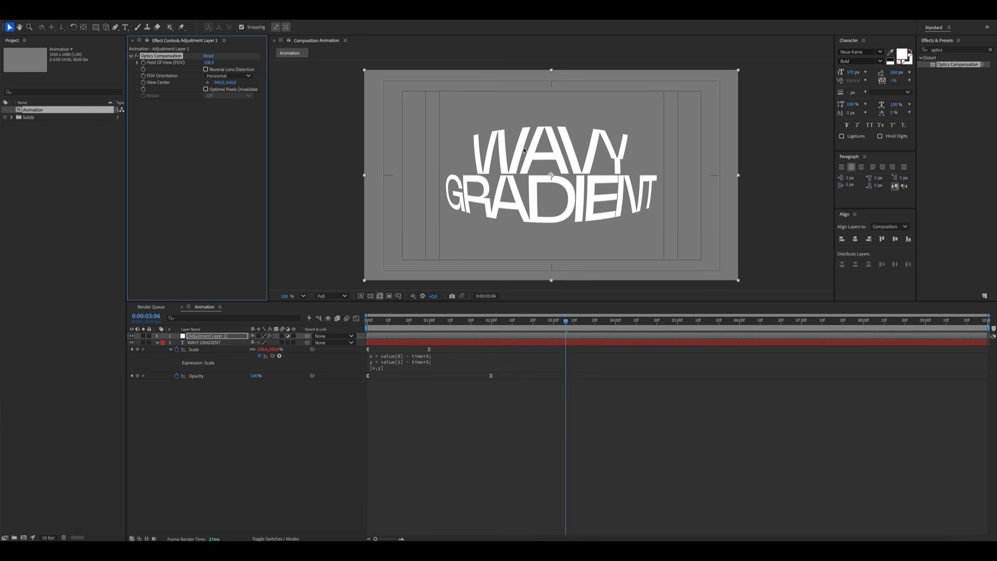
pyautogui.click(206, 69)
pyautogui.click(211, 63)
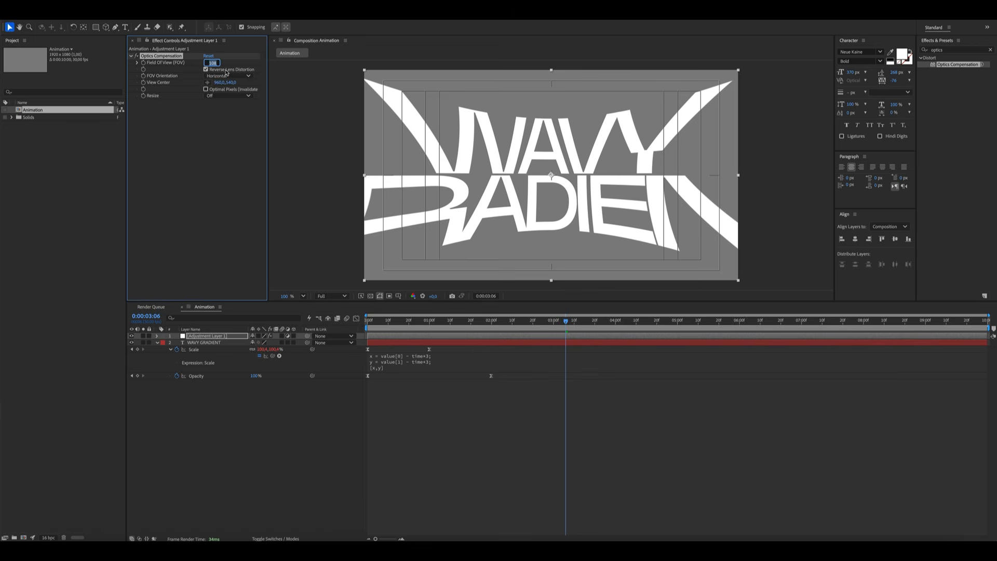
pyautogui.write('120')
pyautogui.press('Return')
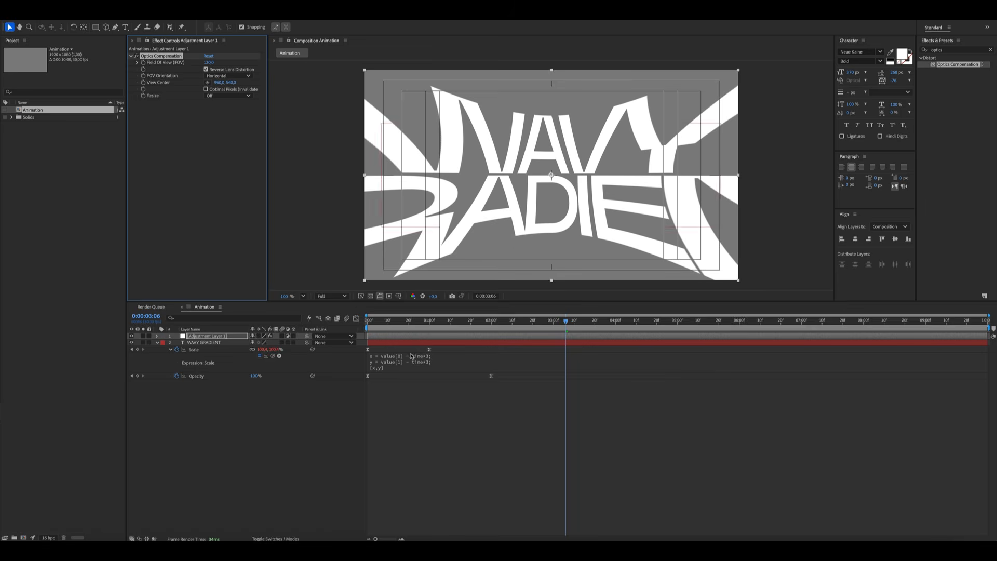
# Keyframe Field Of View at 120 at the start and set it to 0 at 4 seconds
pyautogui.press('Home')
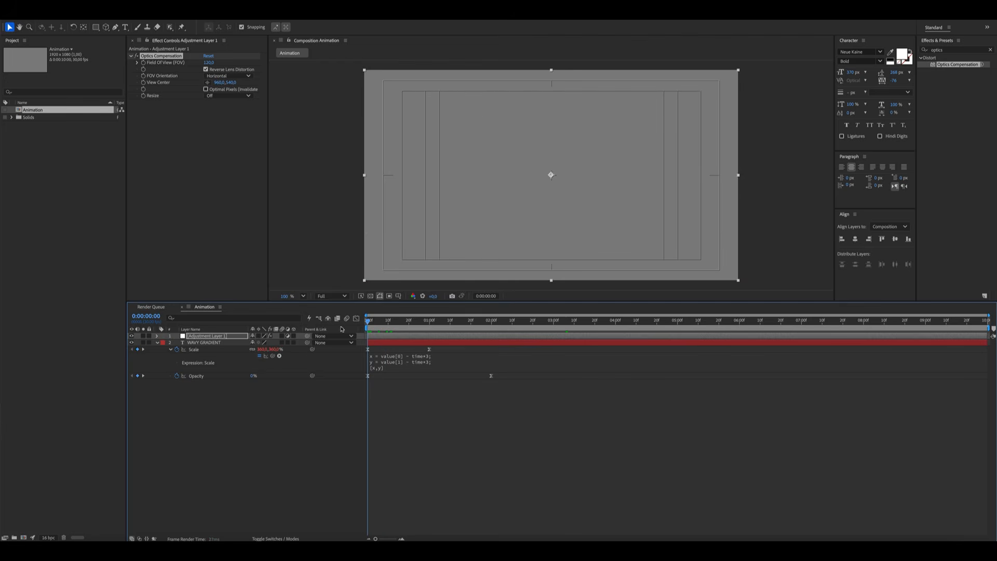
pyautogui.click(143, 62)
pyautogui.click(616, 324)
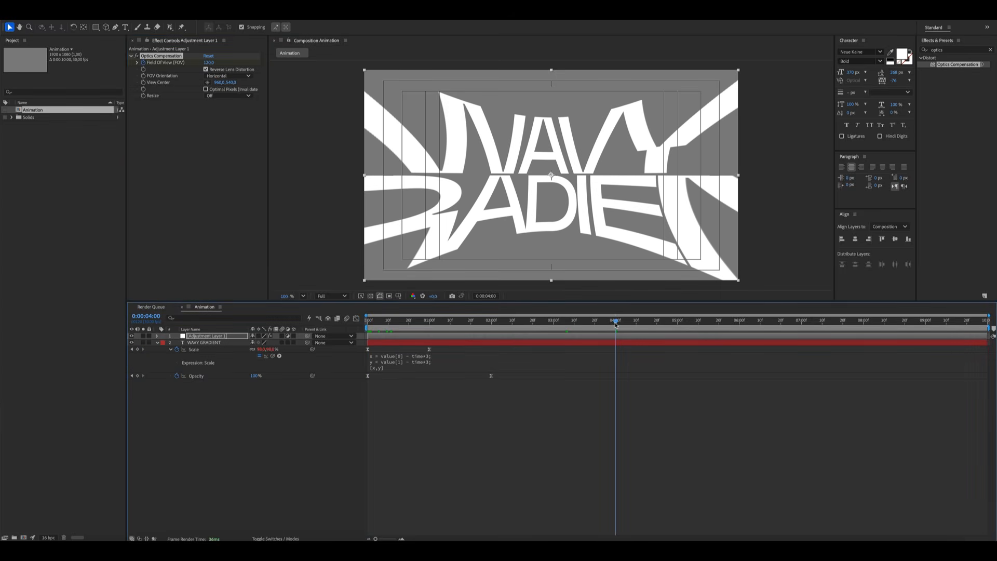
pyautogui.press('u')
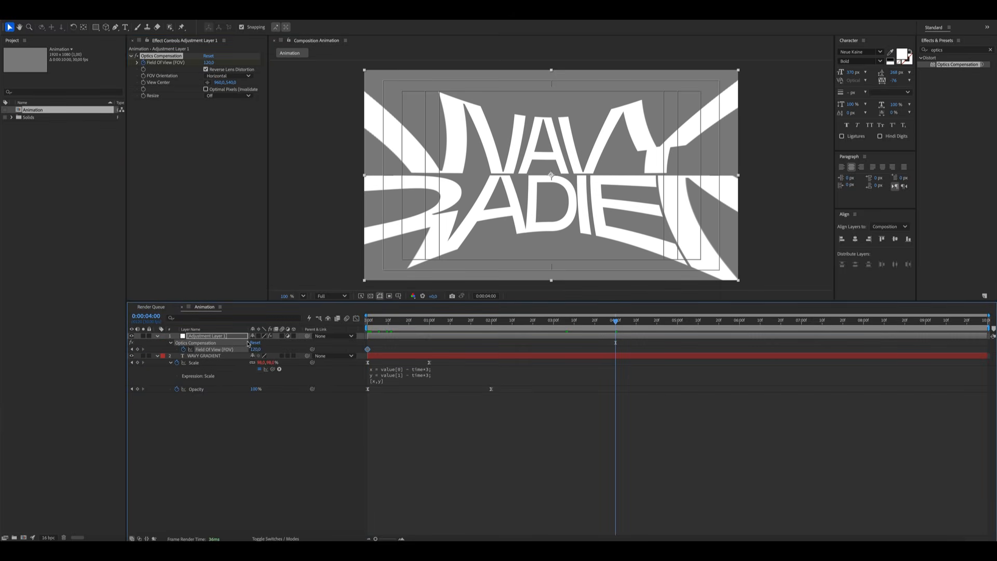
pyautogui.click(256, 349)
pyautogui.write('0')
pyautogui.press('Return')
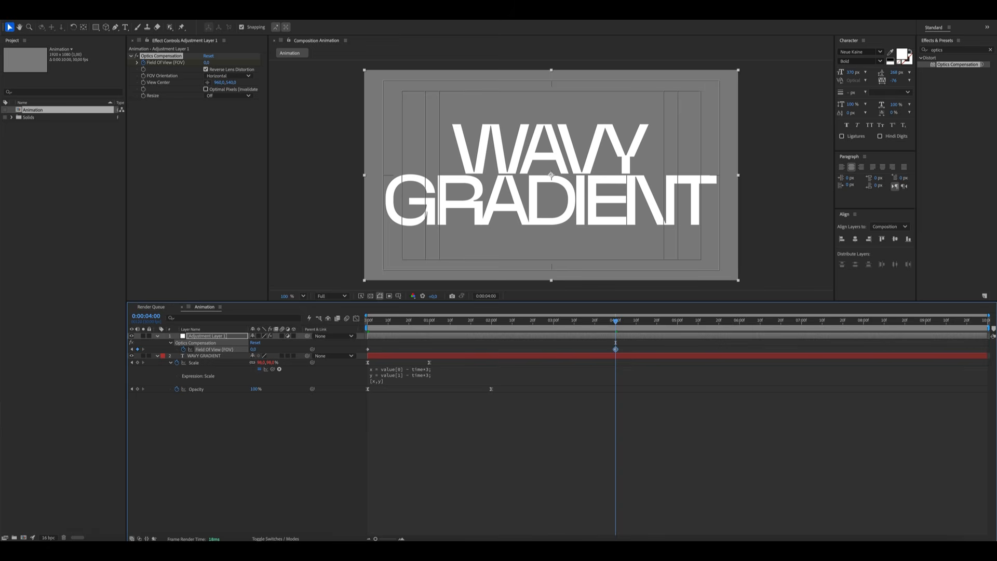
# Reshape the Field Of View keyframes' curve in the Graph Editor to ease the distortion change
pyautogui.click(221, 351)
pyautogui.click(356, 317)
pyautogui.moveTo(722, 443); pyautogui.dragTo(604, 515)
pyautogui.moveTo(531, 513); pyautogui.dragTo(363, 510)
pyautogui.click(361, 508)
pyautogui.click(356, 318)
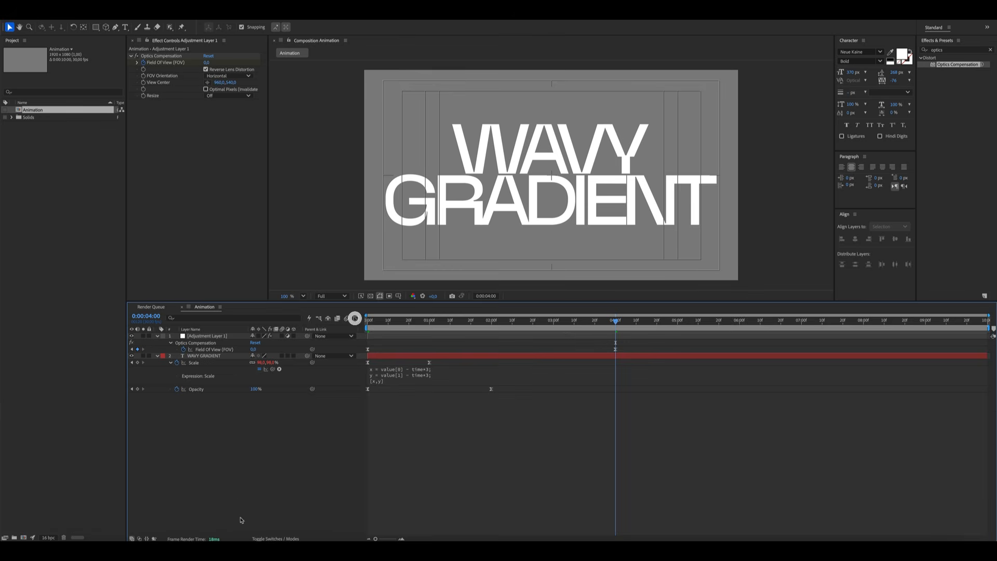
pyautogui.click(245, 514)
pyautogui.moveTo(608, 323); pyautogui.dragTo(617, 341)
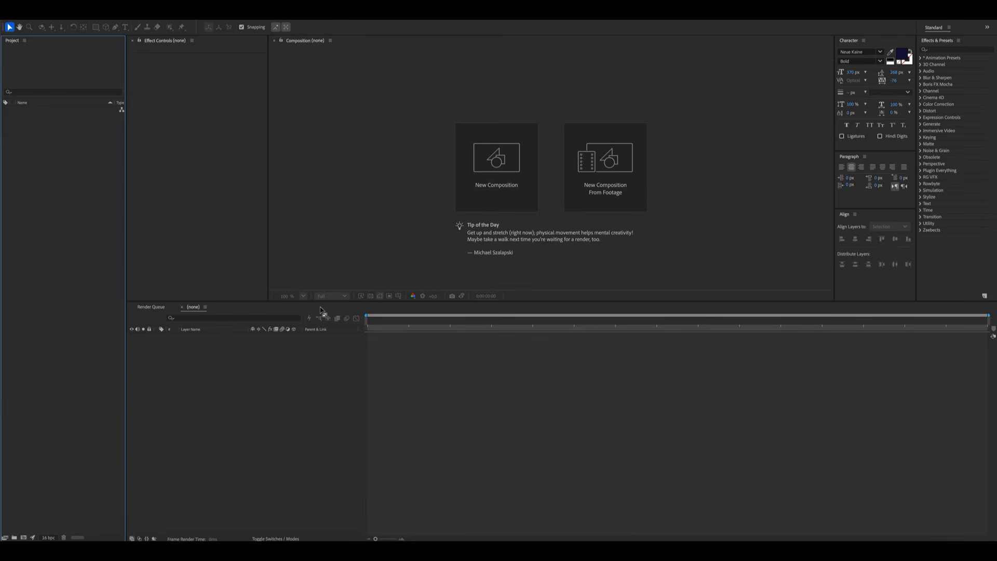
# Create a new composition named Animation and turn on the gray background with title/action safe guides
pyautogui.hotkey('ctrl', 'n')
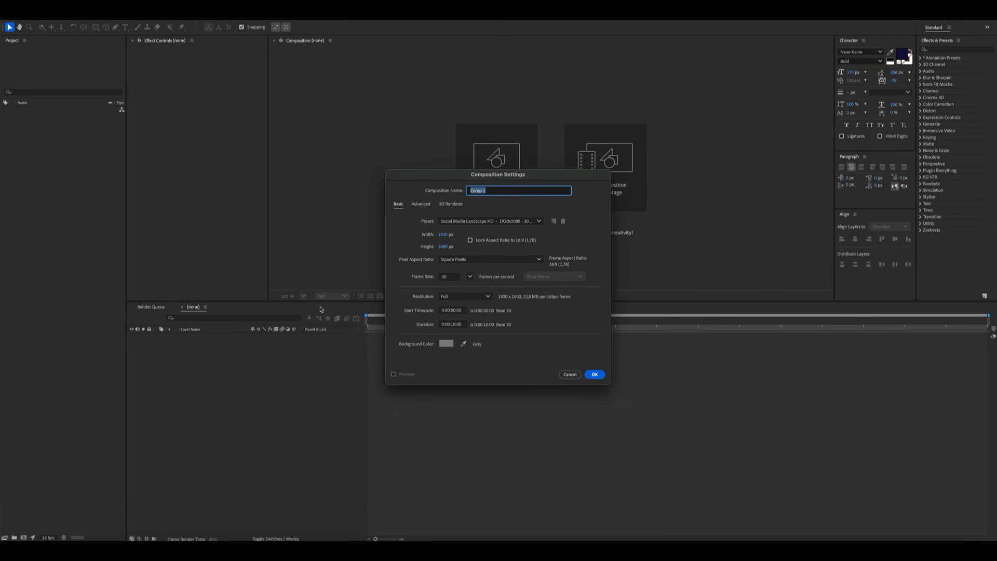
pyautogui.write('Animation')
pyautogui.click(594, 373)
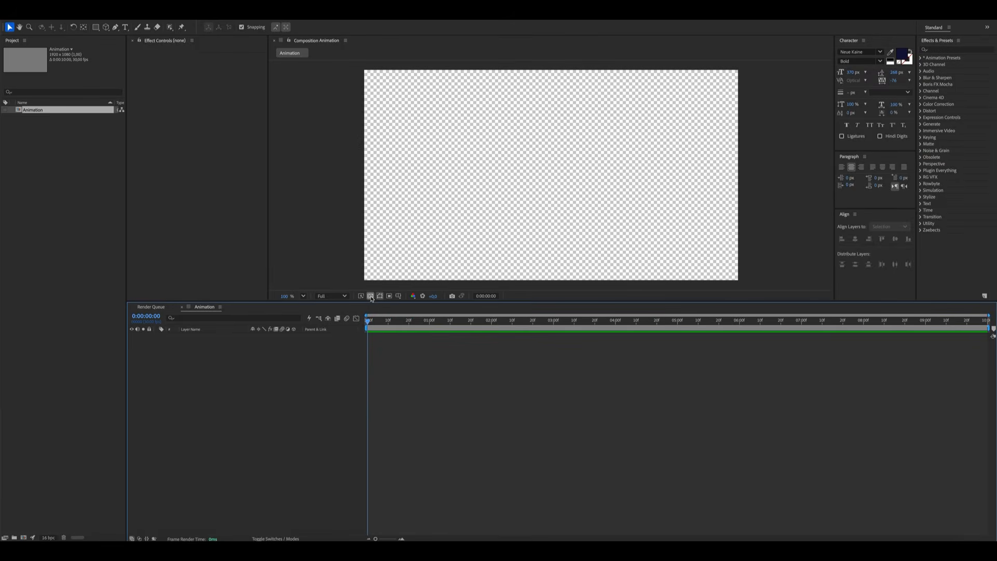
pyautogui.click(370, 296)
pyautogui.press("'")
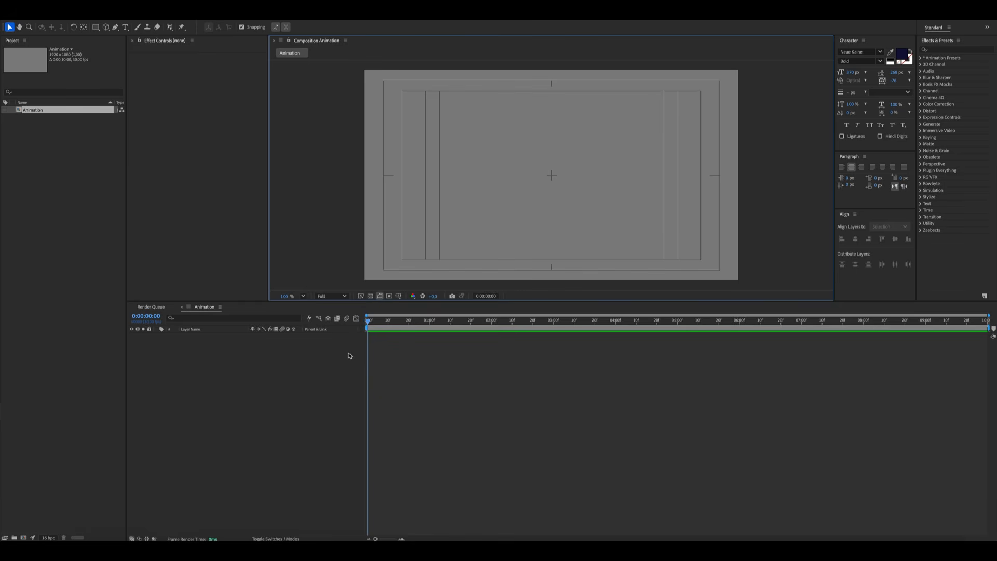
# Type the title WAVY GRADIENT on two lines in the composition with the Type tool
pyautogui.hotkey('ctrl', 't')
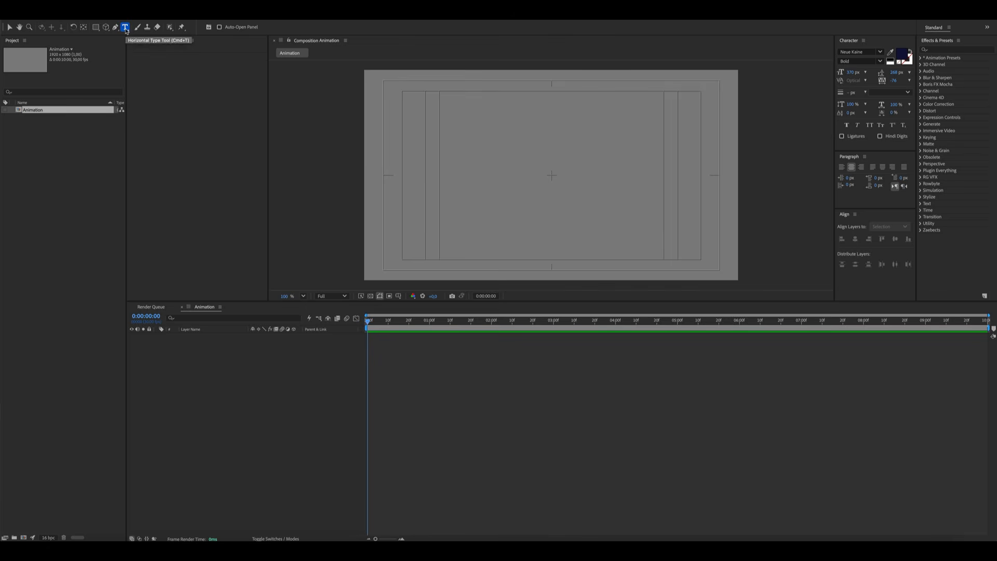
pyautogui.click(524, 165)
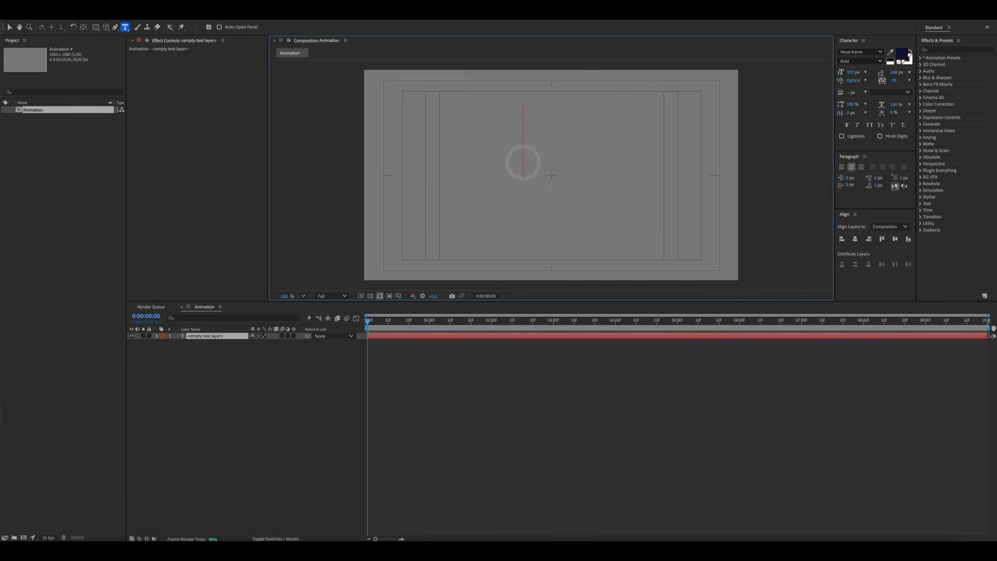
pyautogui.write('WAVY')
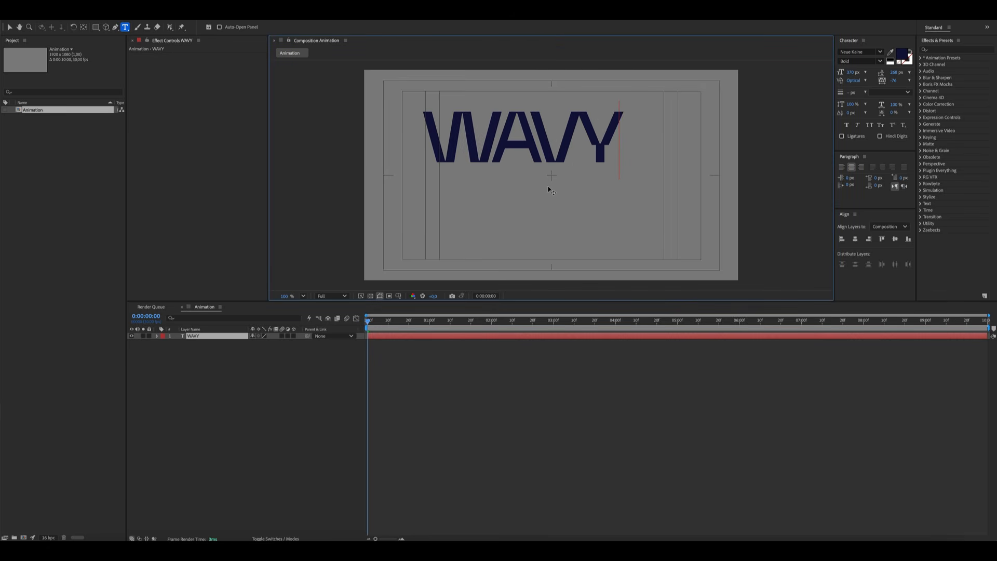
pyautogui.press('Return')
pyautogui.write('G')
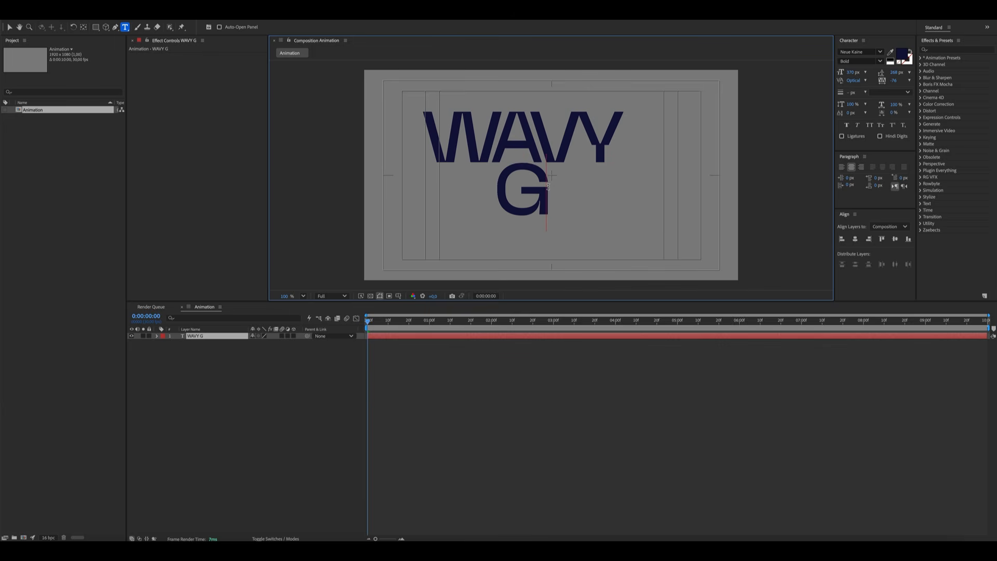
pyautogui.write('RADIENT')
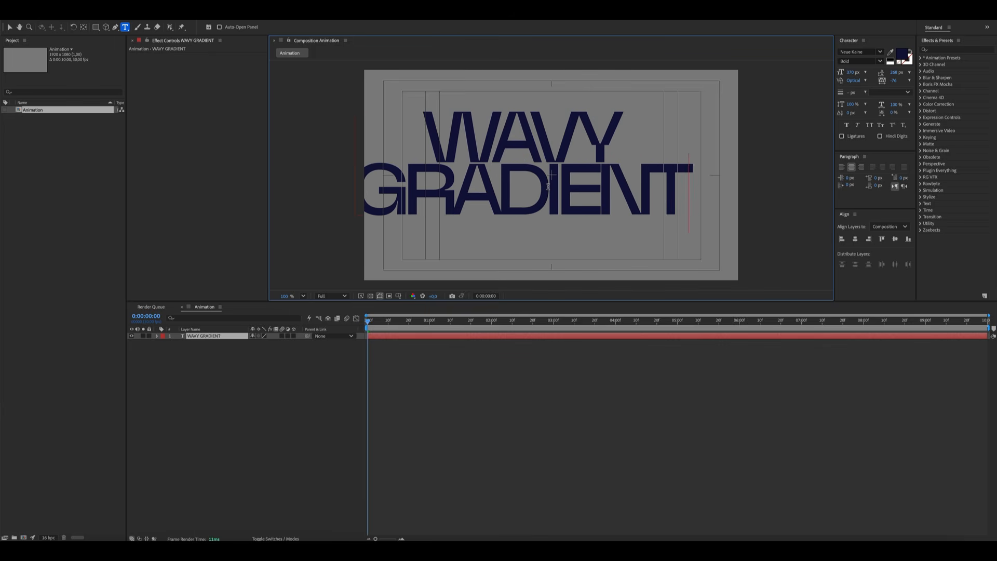
pyautogui.press('Escape')
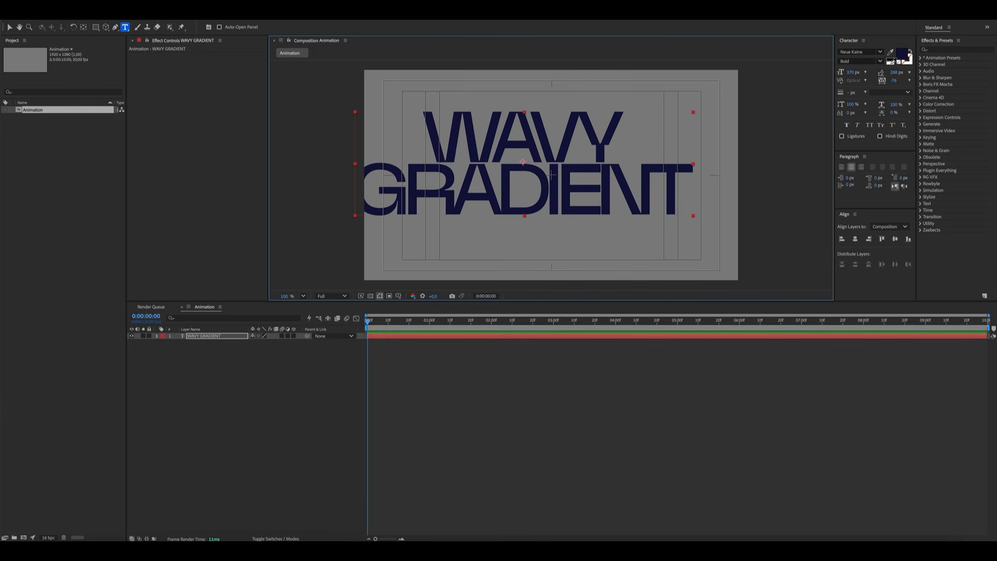
# Make the title text white and center it horizontally and vertically in the composition
pyautogui.click(891, 61)
pyautogui.click(854, 239)
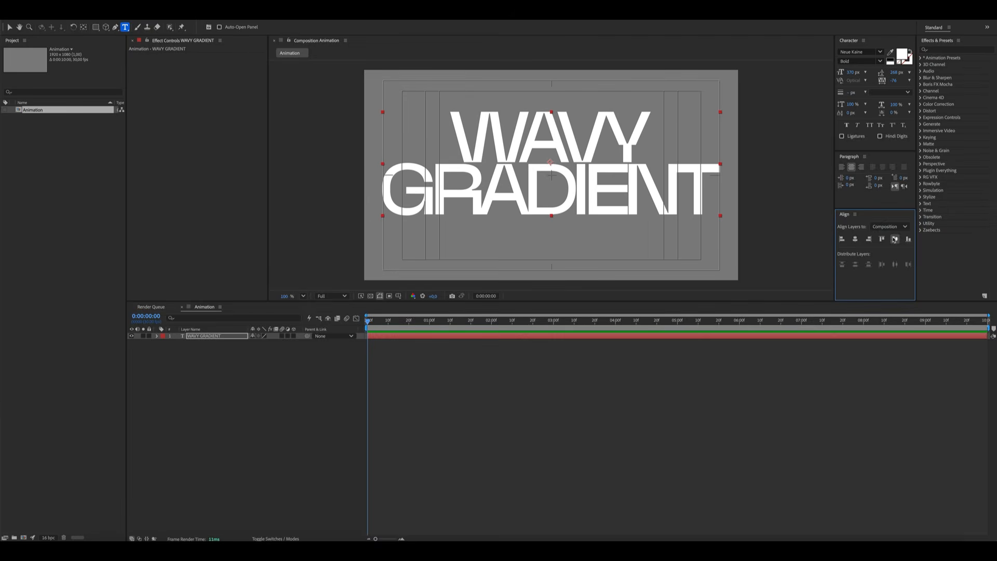
pyautogui.click(894, 238)
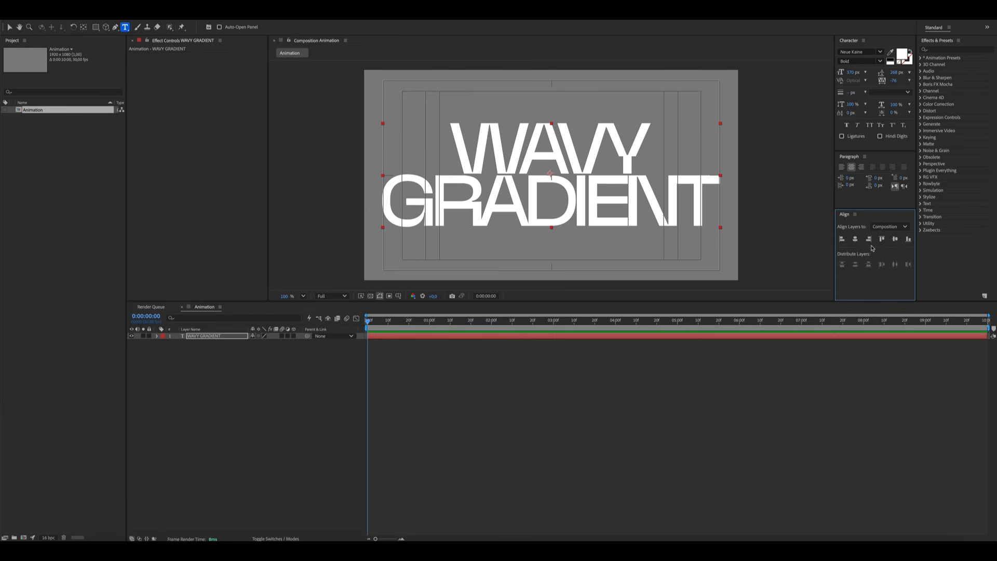
# Keyframe the title's Scale at the start and set it to 110% at 1 second
pyautogui.click(153, 371)
pyautogui.press('s')
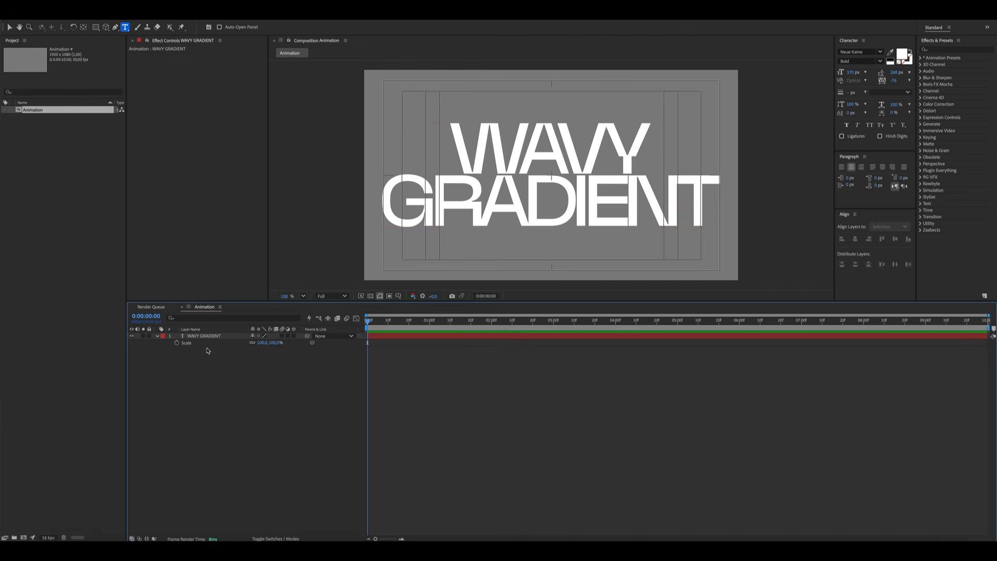
pyautogui.click(175, 343)
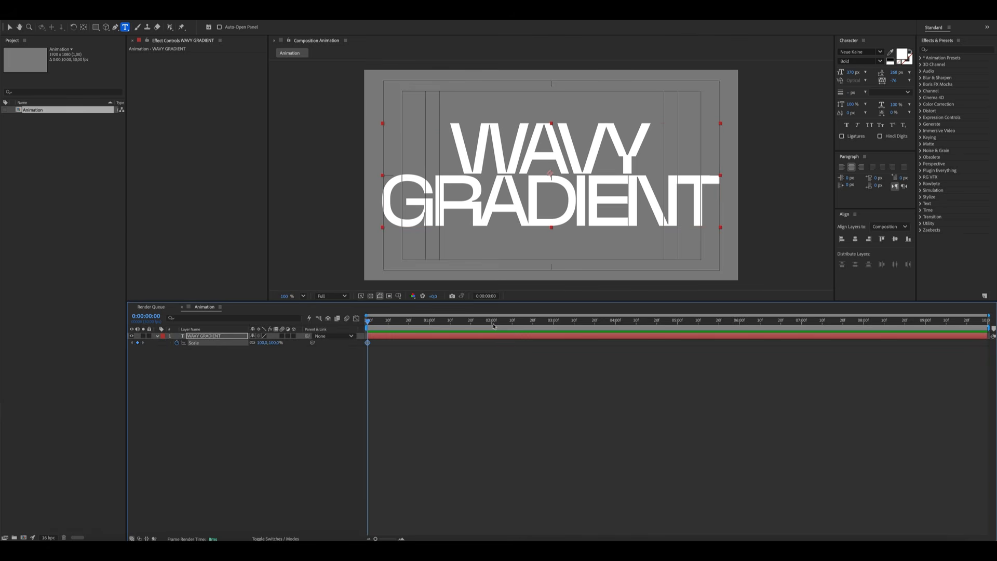
pyautogui.moveTo(491, 324); pyautogui.dragTo(429, 323)
pyautogui.click(253, 390)
pyautogui.click(137, 342)
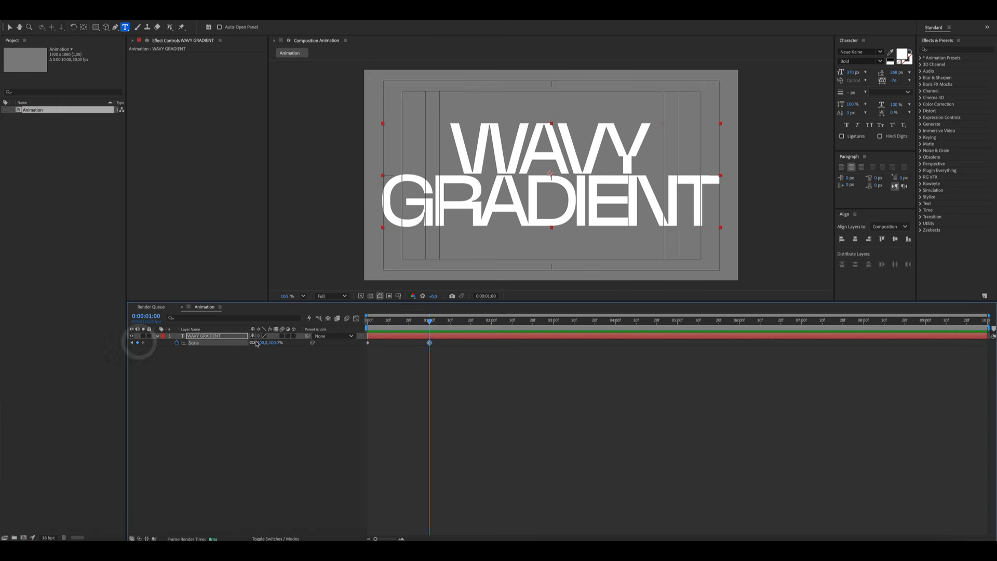
pyautogui.click(264, 342)
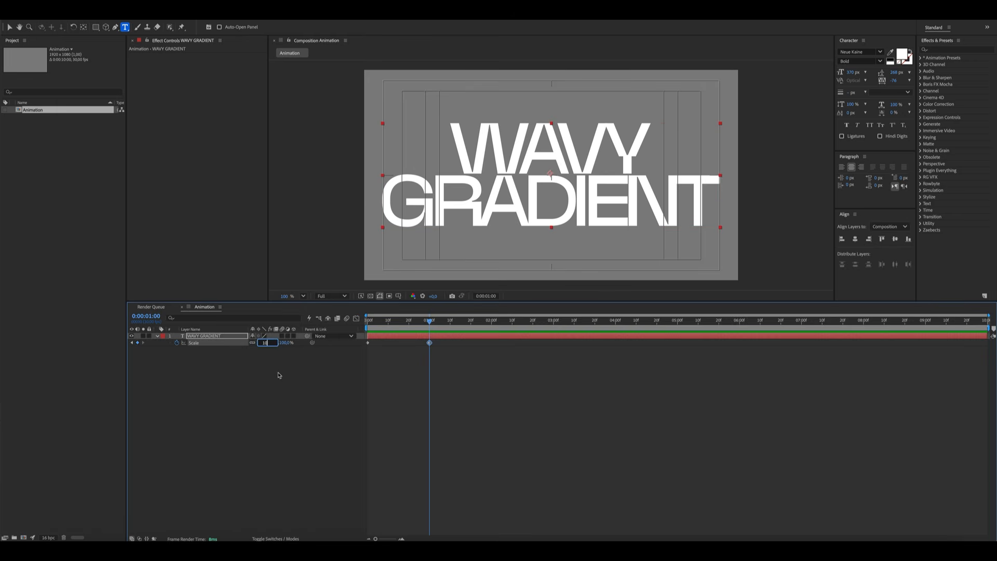
pyautogui.write('110')
pyautogui.press('Return')
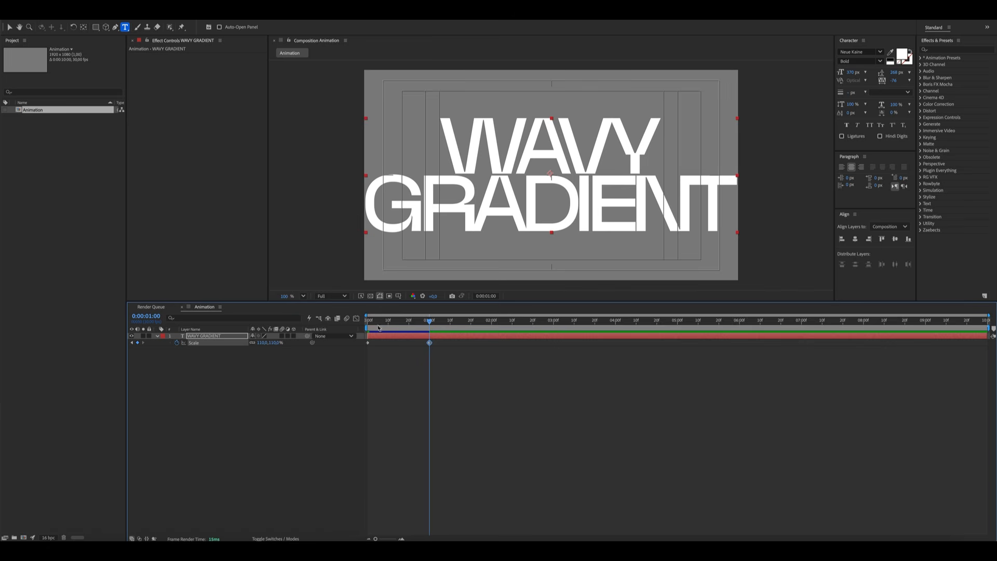
# Set the title's Scale to 360% at the start of the timeline
pyautogui.moveTo(379, 328); pyautogui.dragTo(368, 321)
pyautogui.click(261, 342)
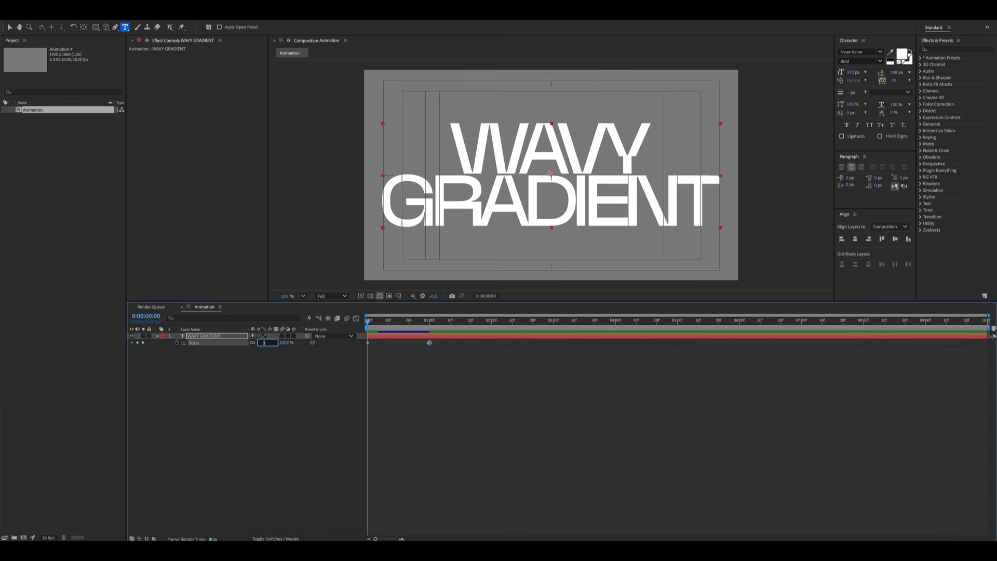
pyautogui.write('360')
pyautogui.press('Return')
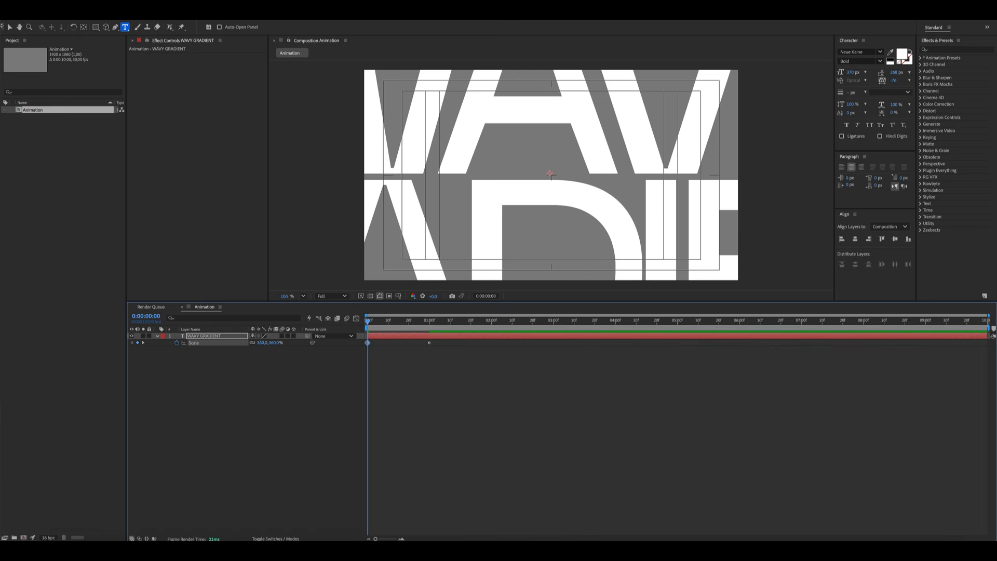
# Shape the Scale keyframe curve in the Graph Editor for a strong ease between 360% and 110%
pyautogui.click(231, 411)
pyautogui.click(211, 343)
pyautogui.click(356, 319)
pyautogui.moveTo(551, 466); pyautogui.dragTo(418, 518)
pyautogui.click(355, 509)
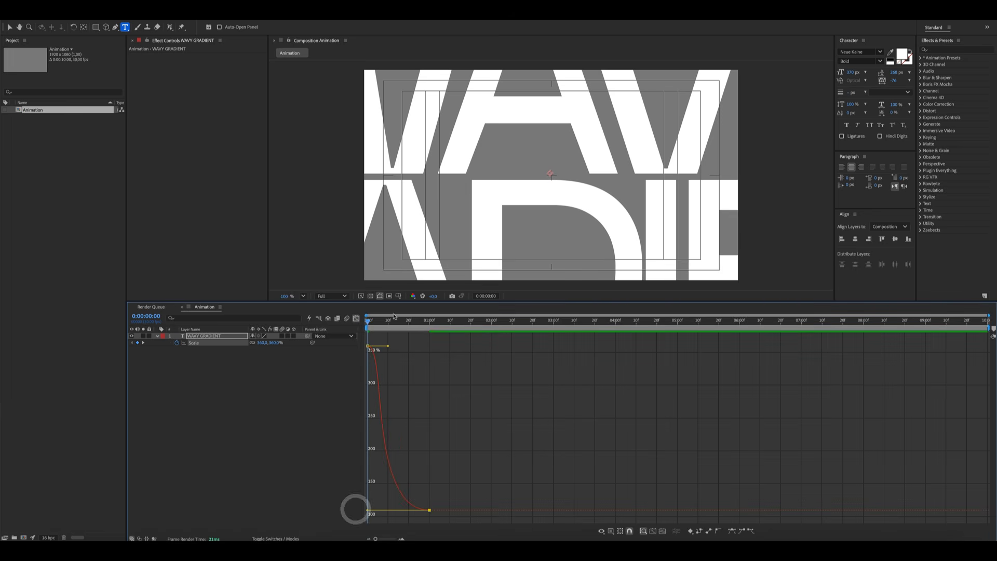
pyautogui.click(357, 318)
pyautogui.click(267, 428)
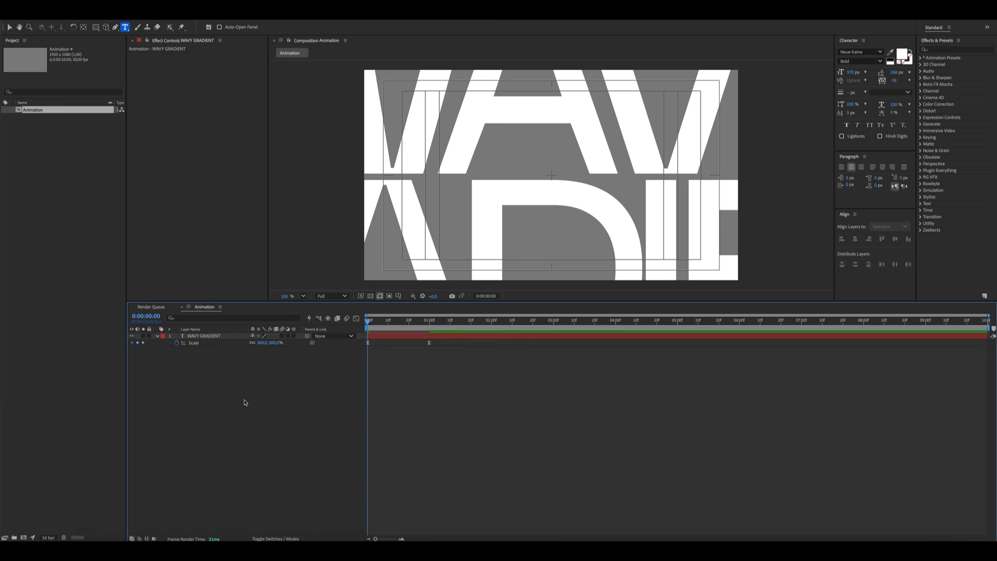
# Add Opacity keyframes to the title: 0% at the start and 100% at 2 seconds
pyautogui.click(244, 400)
pyautogui.click(207, 342)
pyautogui.hotkey('shift', 't')
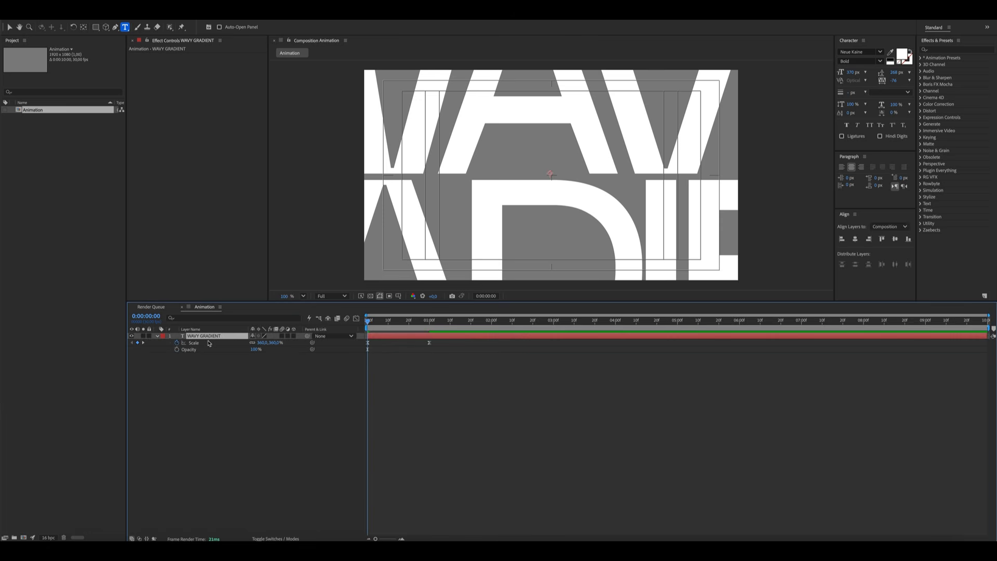
pyautogui.click(176, 349)
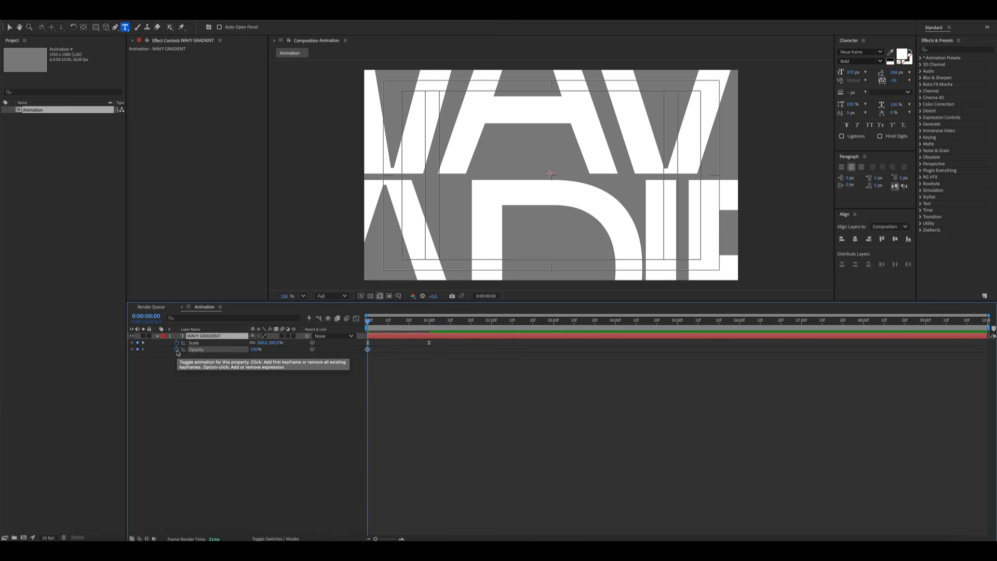
pyautogui.click(492, 326)
pyautogui.click(137, 349)
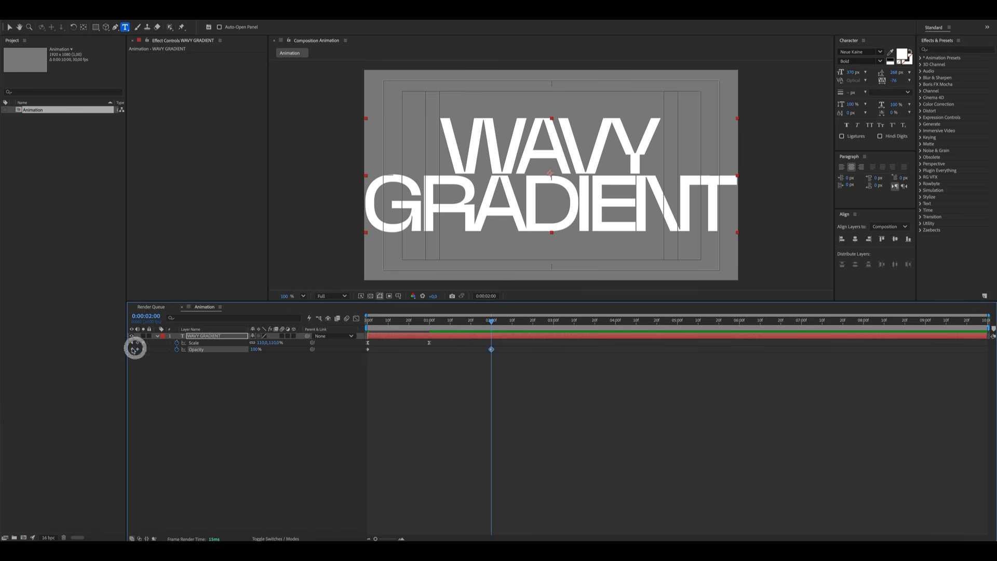
pyautogui.click(132, 349)
pyautogui.click(259, 403)
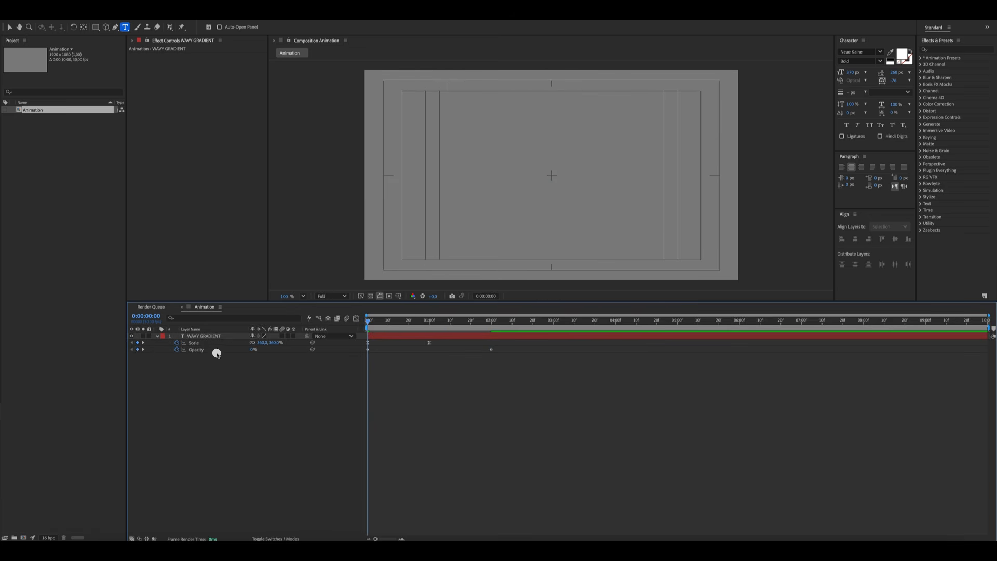
# Ease the Opacity keyframes by reshaping their curve in the Graph Editor
pyautogui.click(217, 353)
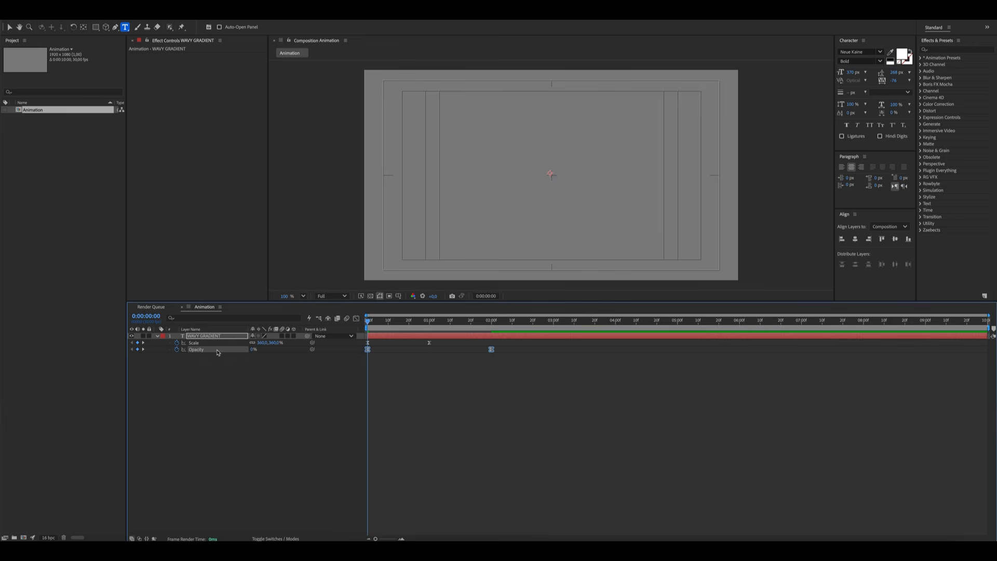
pyautogui.click(355, 318)
pyautogui.moveTo(525, 379)
pyautogui.mouseDown()
pyautogui.moveTo(467, 341)
pyautogui.moveTo(350, 346)
pyautogui.moveTo(371, 323)
pyautogui.moveTo(439, 330)
pyautogui.mouseUp()
pyautogui.click(314, 379)
pyautogui.click(357, 318)
# Add a Scale expression: x = value[0] - time*3; y = value[1] - time*3; [x,y]
pyautogui.moveTo(449, 329); pyautogui.dragTo(427, 330)
pyautogui.click(244, 426)
pyautogui.keyDown('alt'); pyautogui.click(176, 342); pyautogui.keyUp('alt')
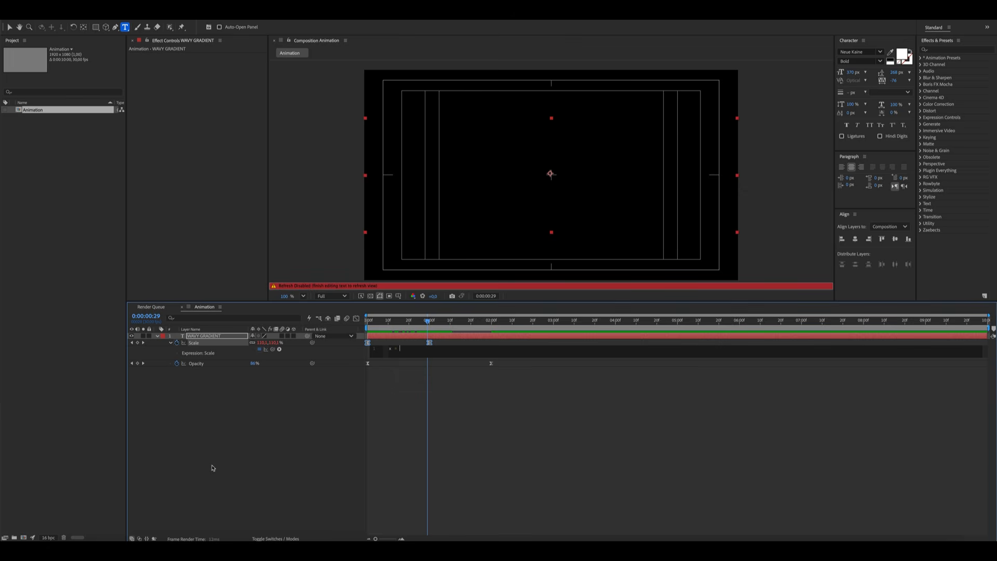
pyautogui.write('x = valu')
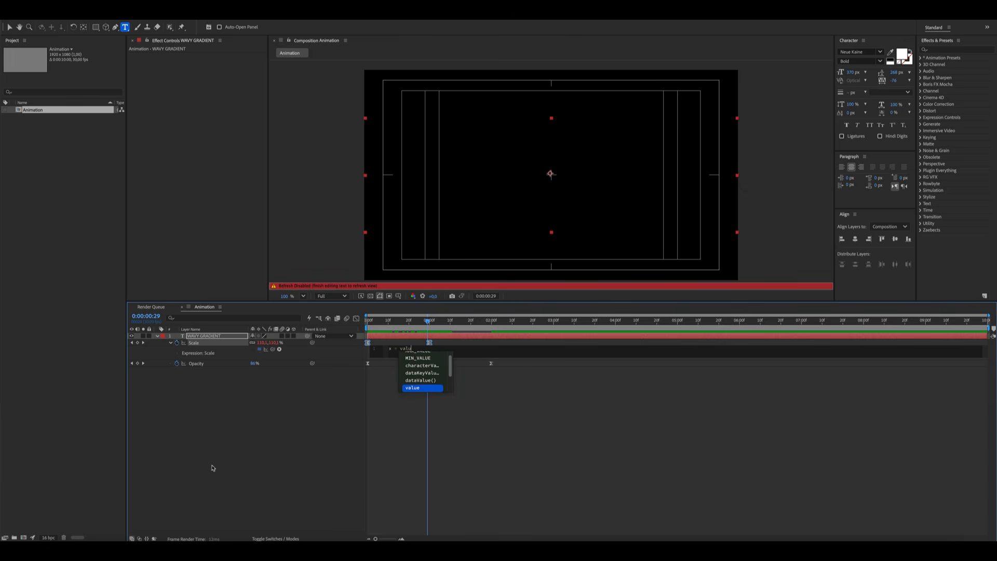
pyautogui.write('e[0')
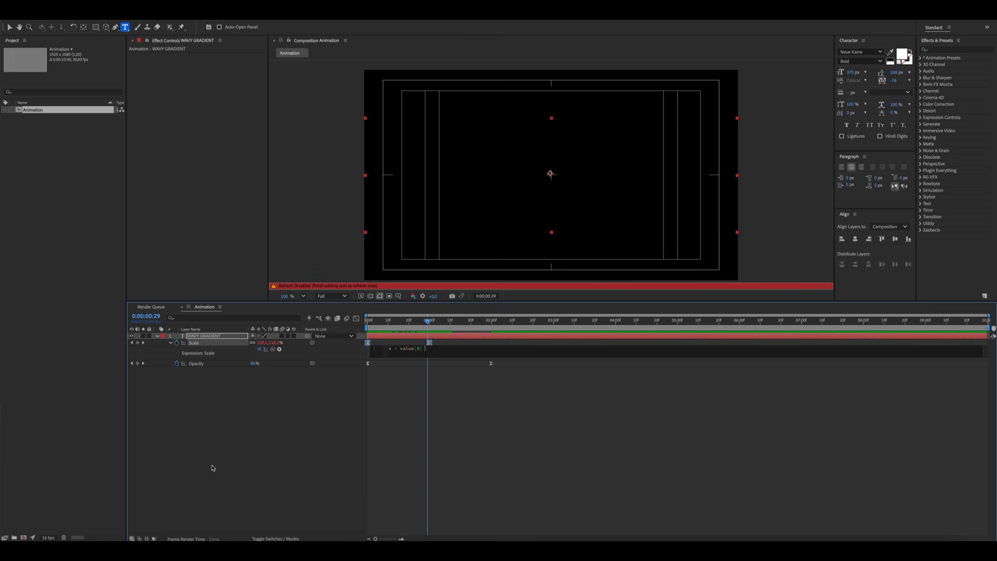
pyautogui.write('] - time*3; y = val')
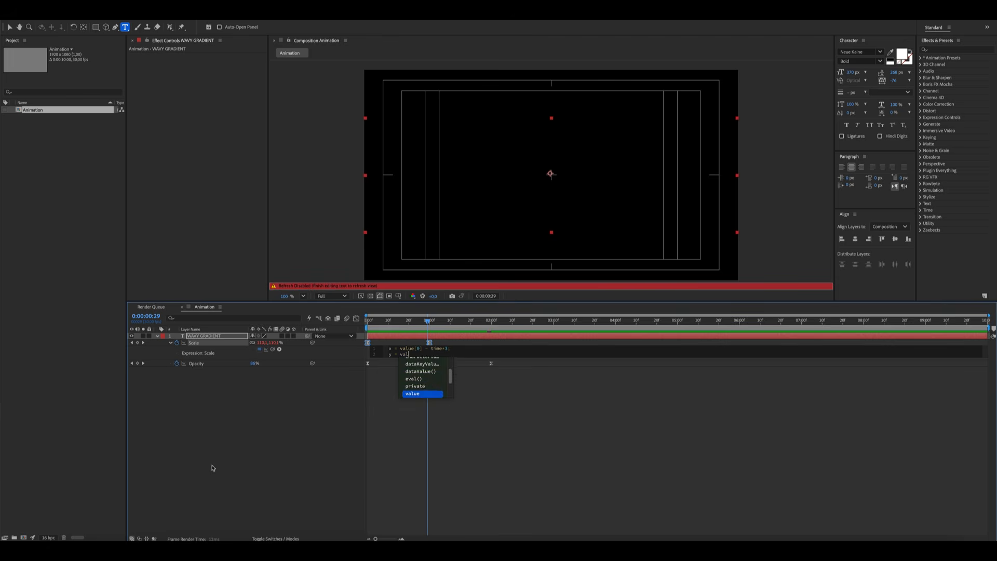
pyautogui.write('ue[')
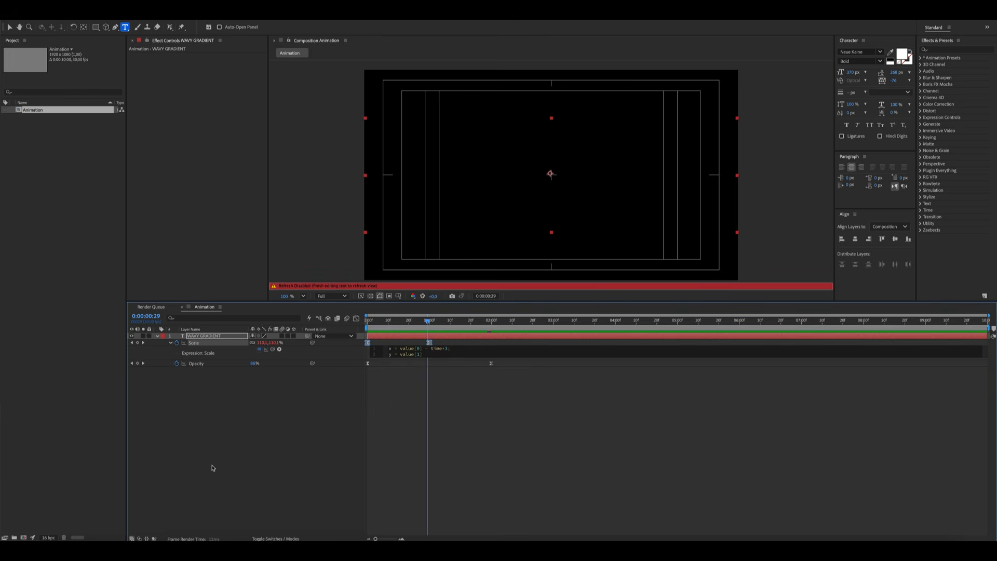
pyautogui.write('1] - time*3;')
pyautogui.press('Return')
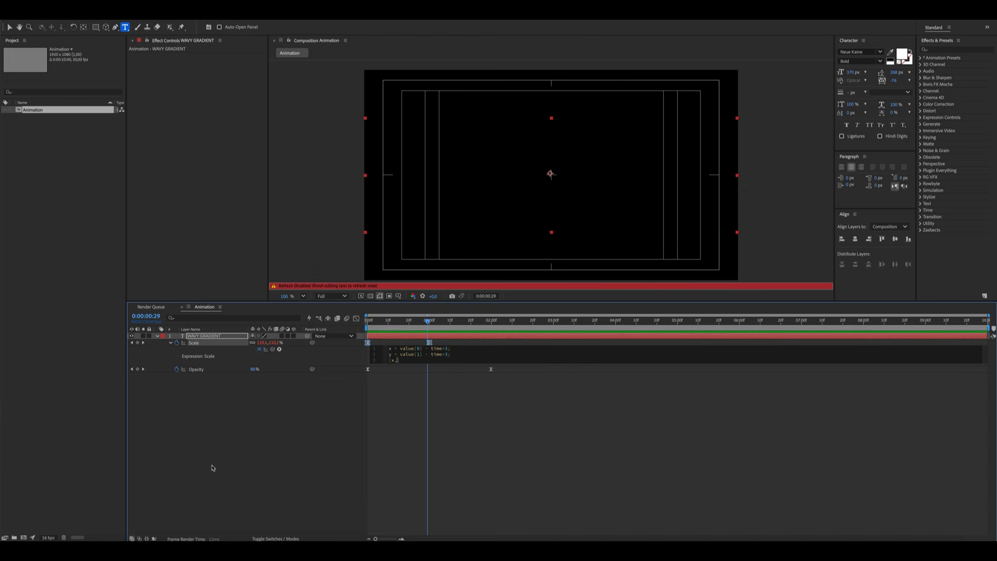
pyautogui.click(237, 425)
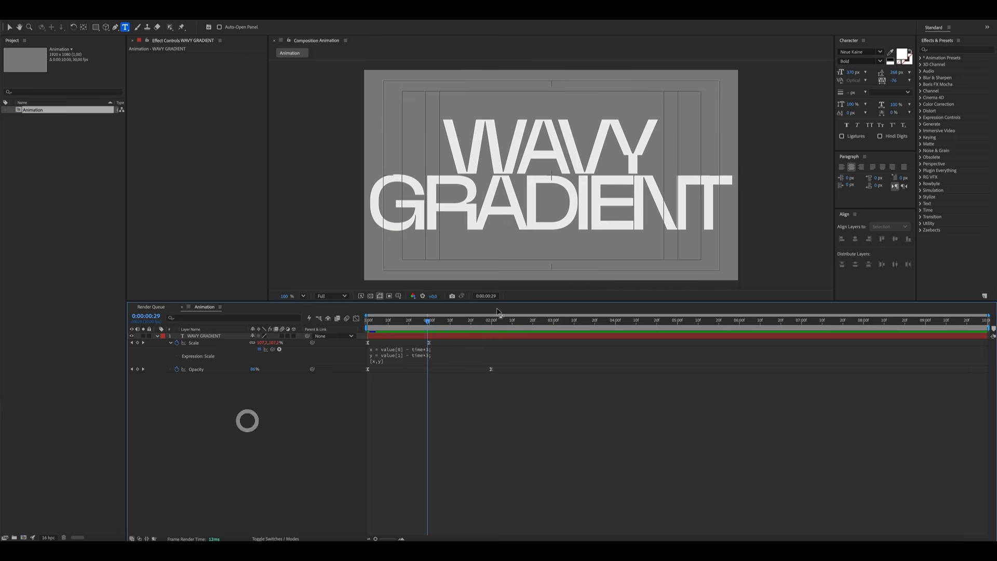
pyautogui.moveTo(428, 320)
pyautogui.mouseDown()
pyautogui.moveTo(362, 326)
pyautogui.moveTo(737, 336)
pyautogui.moveTo(565, 345)
pyautogui.mouseUp()
pyautogui.click(295, 428)
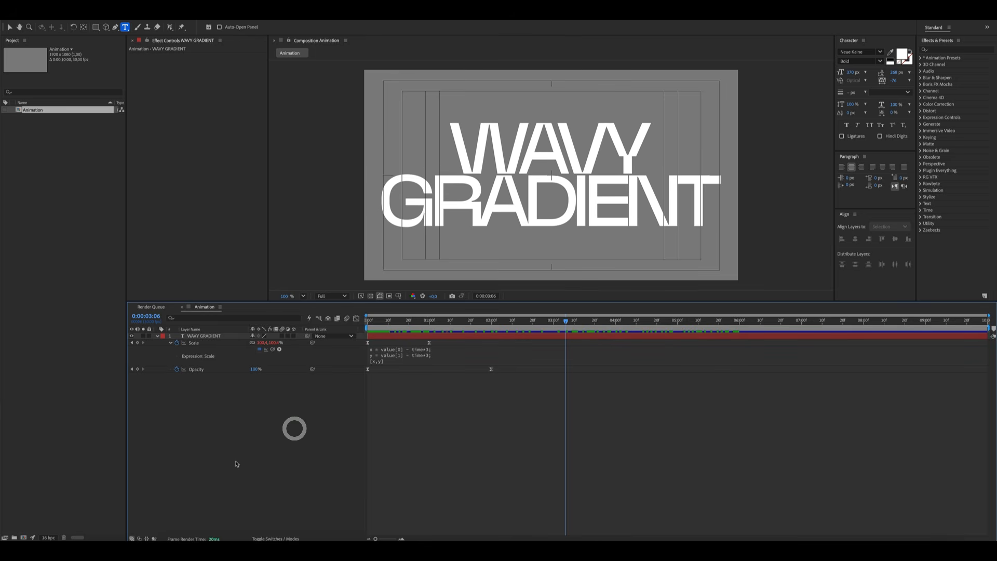
# Create a new adjustment layer and apply the Optics Compensation effect to it
pyautogui.rightClick(252, 437)
pyautogui.moveTo(260, 440)
pyautogui.click(363, 452)
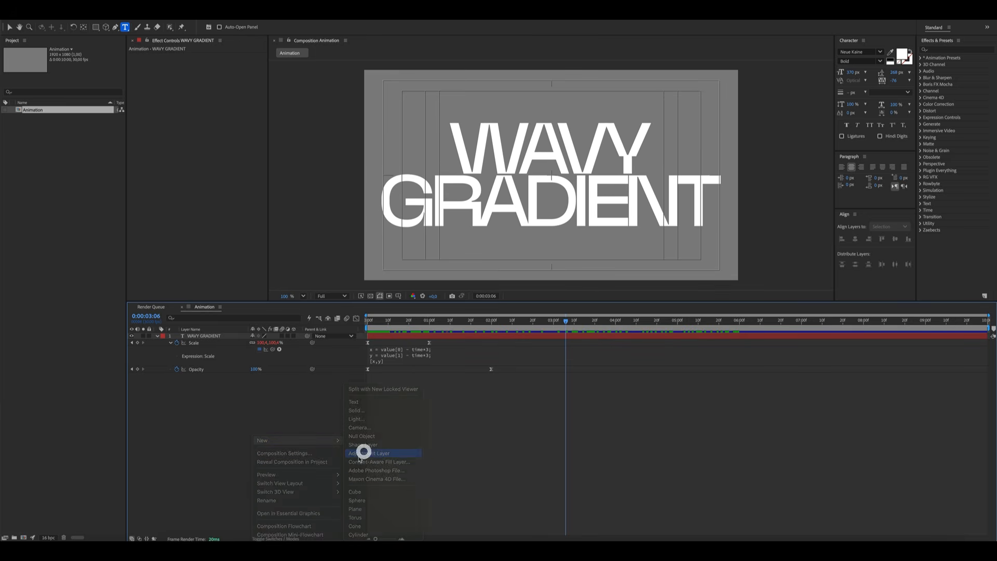
pyautogui.click(949, 49)
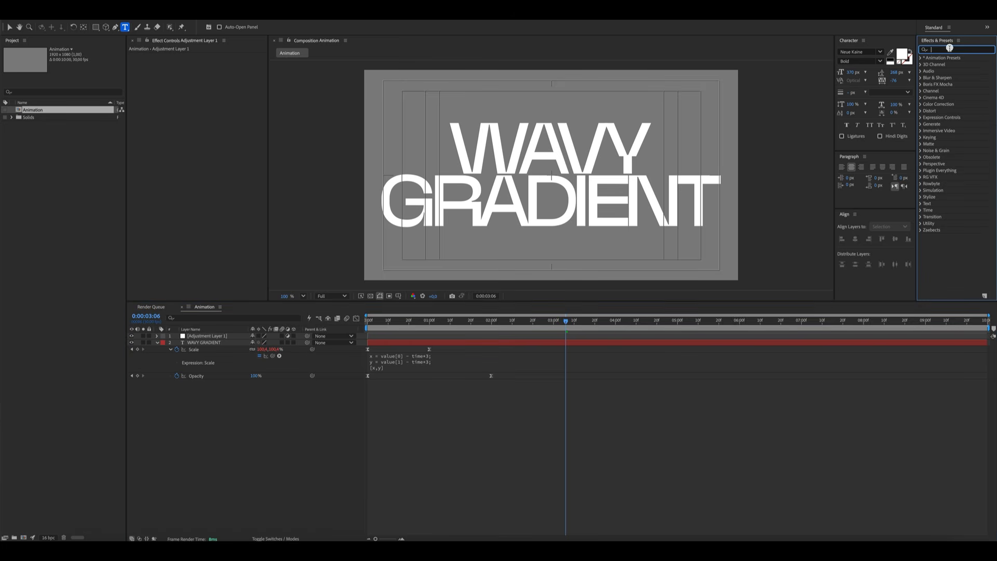
pyautogui.write('optics')
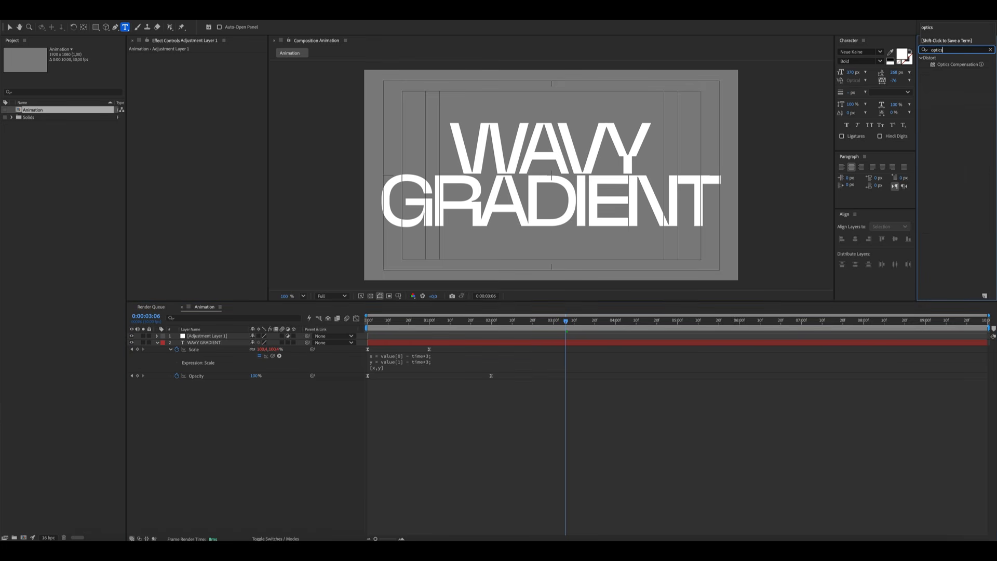
pyautogui.moveTo(958, 63); pyautogui.dragTo(228, 336)
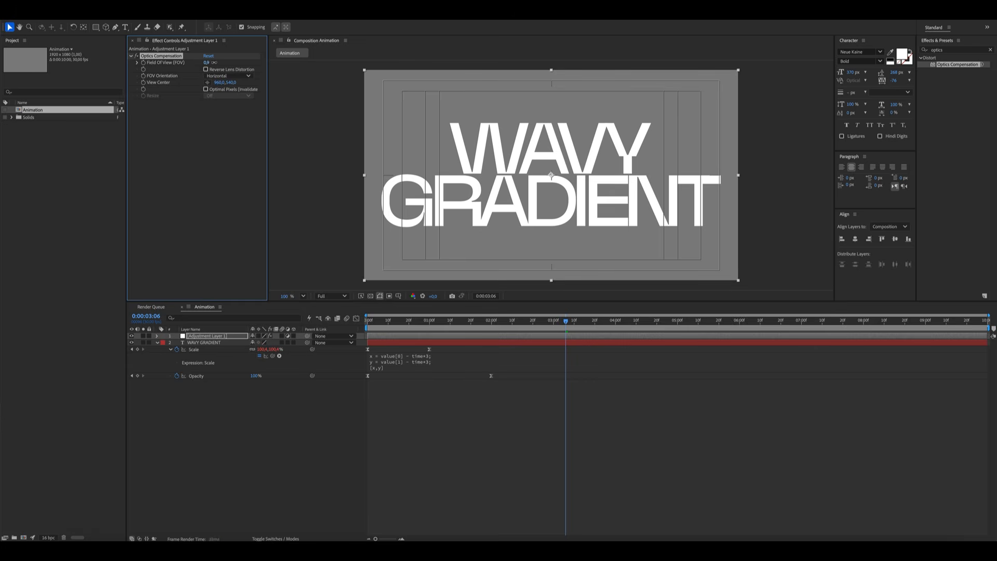
# Turn on Reverse Lens Distortion and set Optics Compensation's Field Of View to 120
pyautogui.moveTo(207, 62)
pyautogui.mouseDown()
pyautogui.moveTo(686, 88)
pyautogui.moveTo(661, 96)
pyautogui.mouseUp()
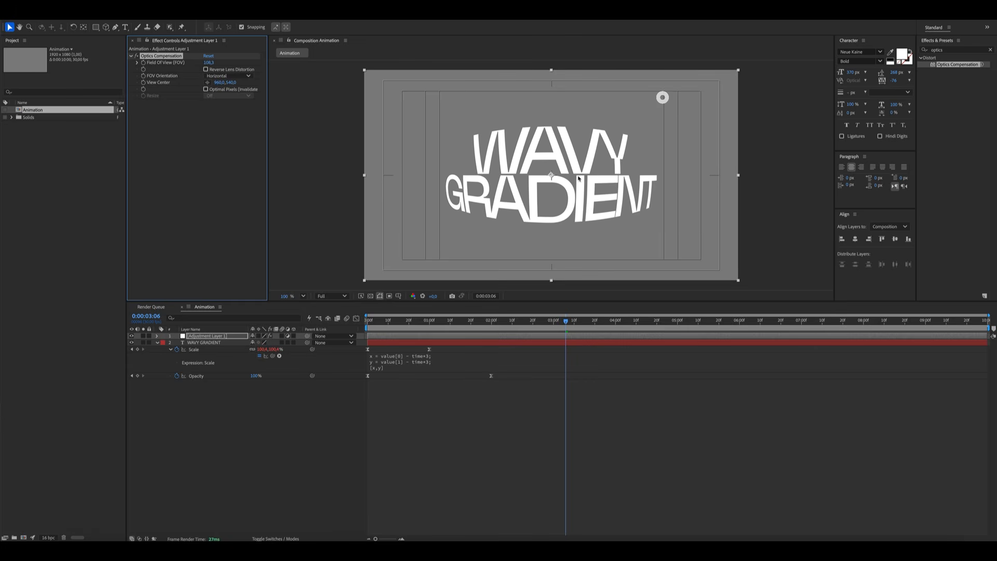
pyautogui.click(206, 69)
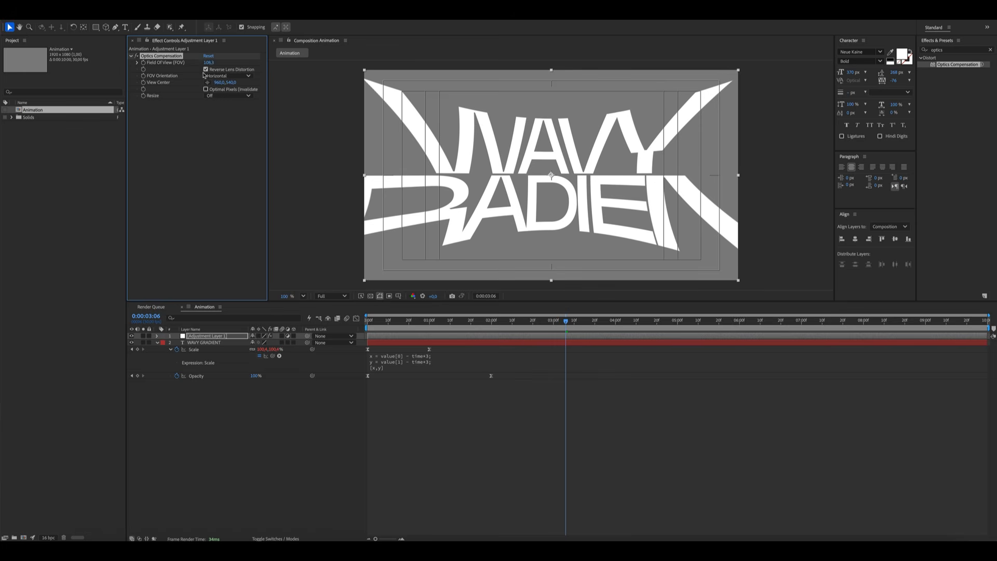
pyautogui.click(211, 62)
pyautogui.write('120')
pyautogui.press('Return')
# Keyframe Field Of View at 120 at the start and 0 at 4 seconds
pyautogui.press('Home')
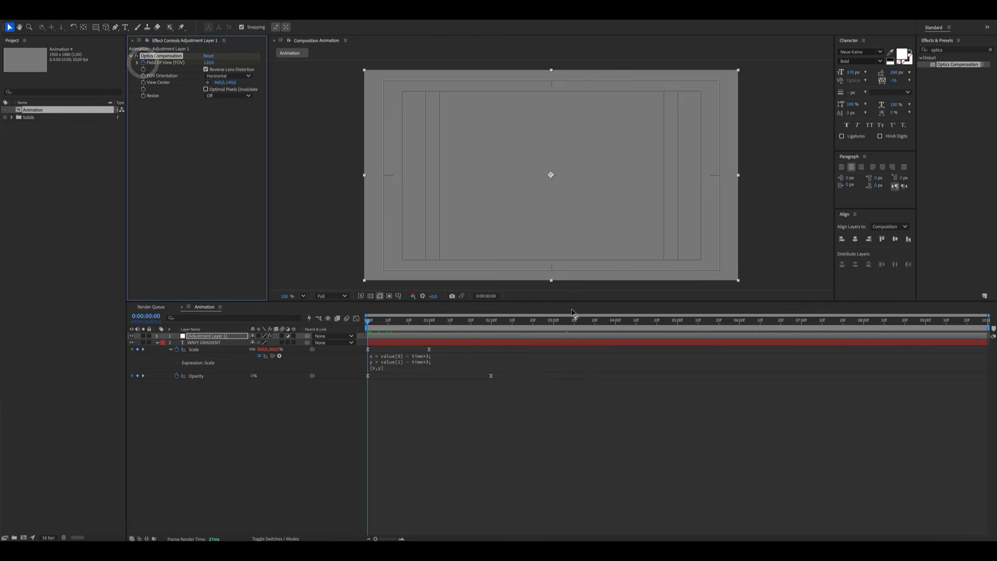
pyautogui.click(615, 321)
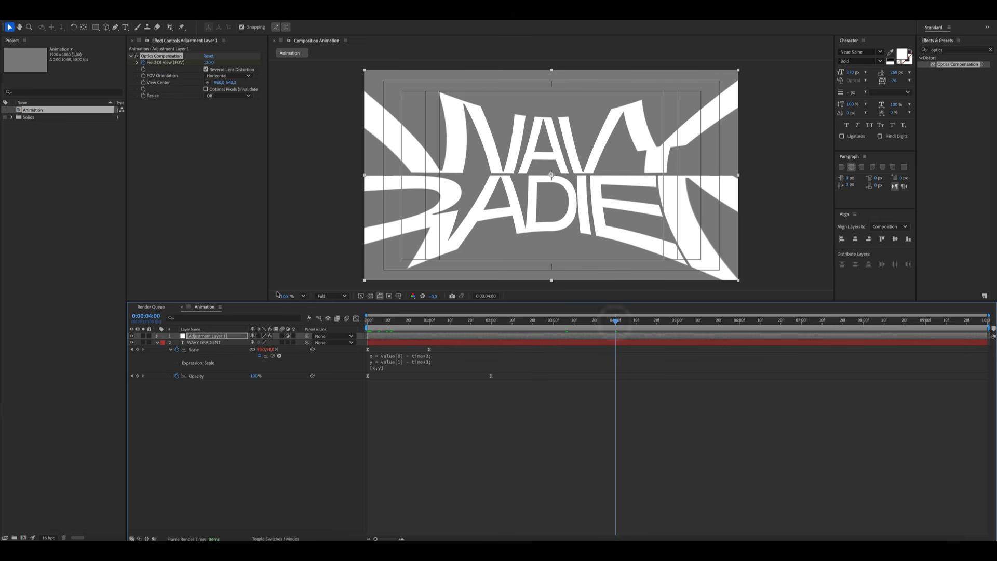
pyautogui.press('u')
pyautogui.click(257, 349)
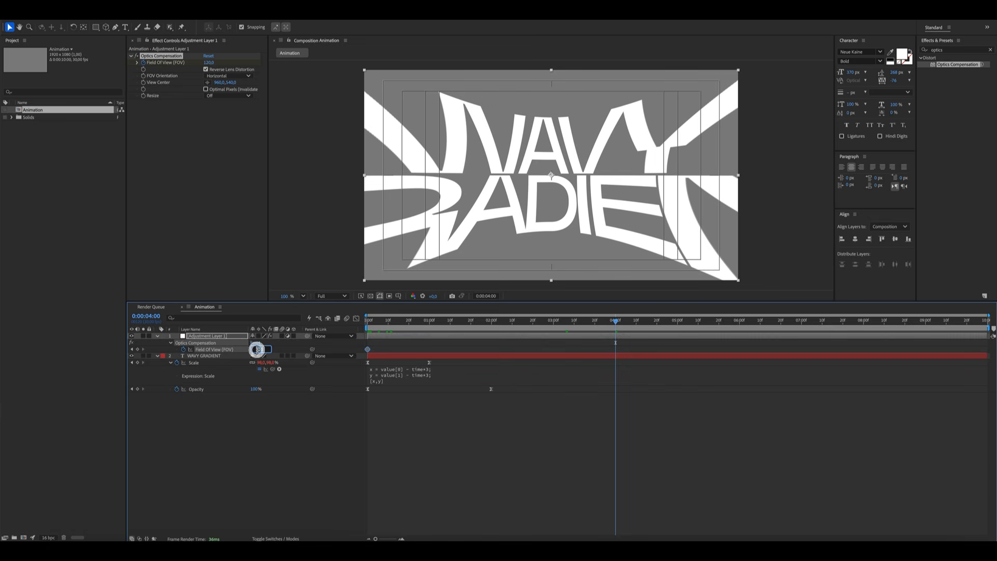
pyautogui.write('0')
pyautogui.press('Return')
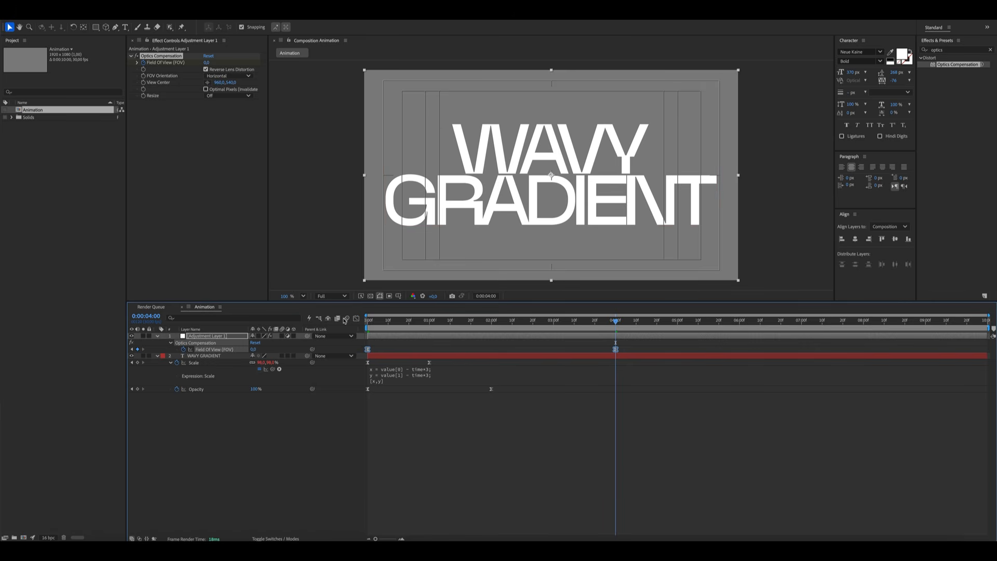
# Ease the Field Of View keyframes by reshaping their curve in the Graph Editor
pyautogui.click(356, 317)
pyautogui.moveTo(720, 442); pyautogui.dragTo(361, 509)
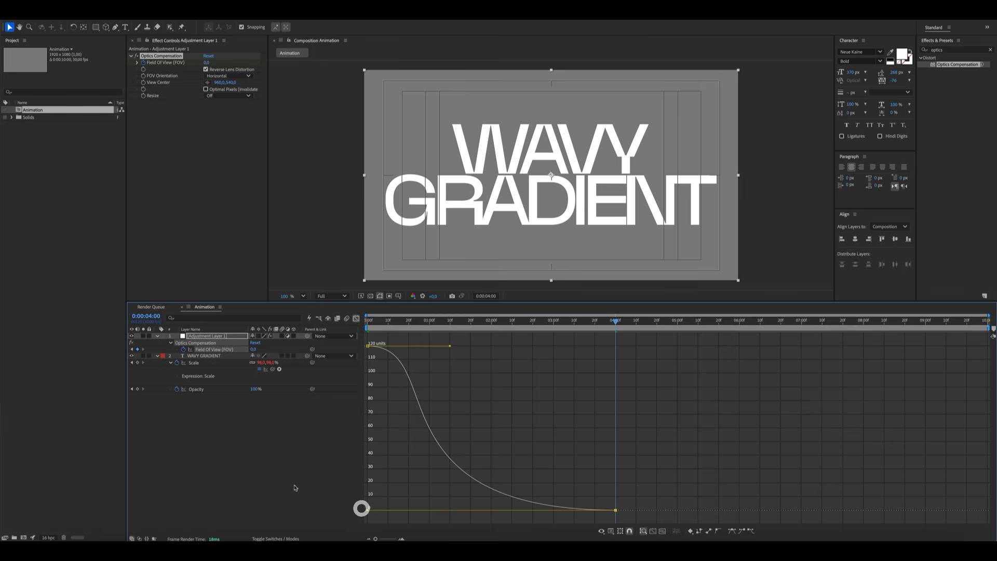
pyautogui.click(294, 485)
pyautogui.click(355, 318)
pyautogui.click(243, 514)
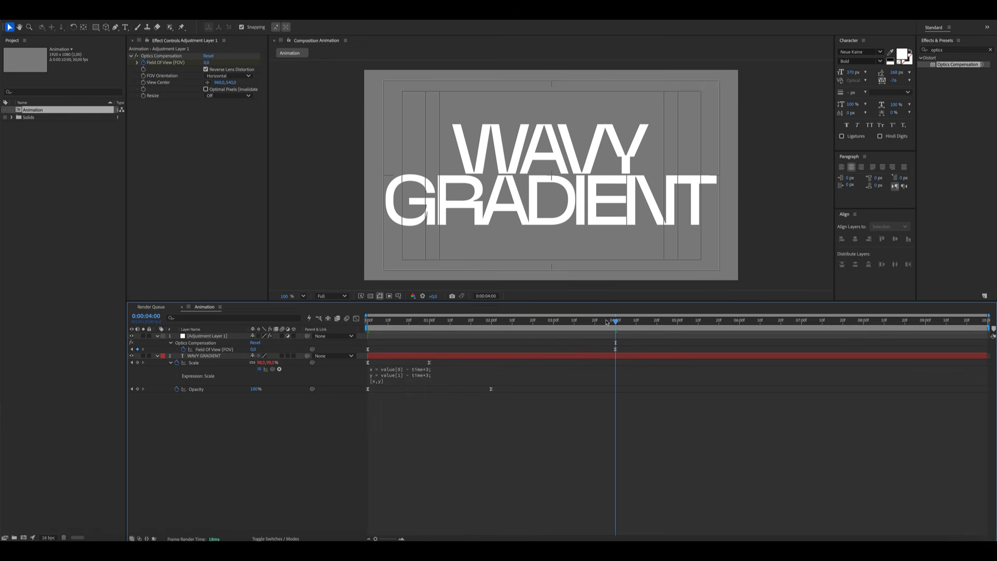
# Precompose the adjustment layer and the WAVY GRADIENT title into a composition named Text
pyautogui.moveTo(606, 322)
pyautogui.mouseDown()
pyautogui.moveTo(402, 326)
pyautogui.moveTo(362, 355)
pyautogui.moveTo(616, 342)
pyautogui.mouseUp()
pyautogui.click(359, 353)
pyautogui.press('u')
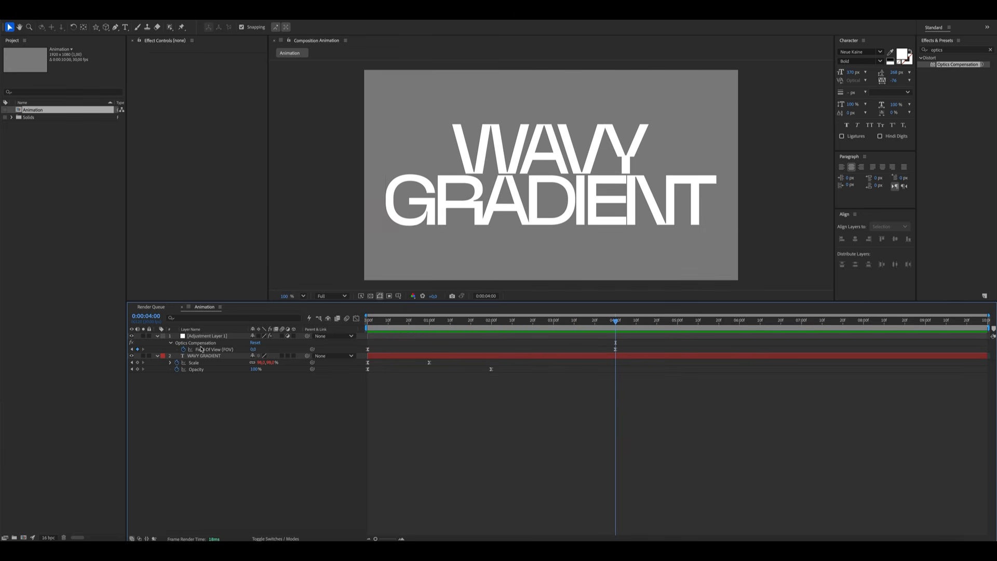
pyautogui.click(204, 336)
pyautogui.keyDown('shift'); pyautogui.click(212, 356); pyautogui.keyUp('shift')
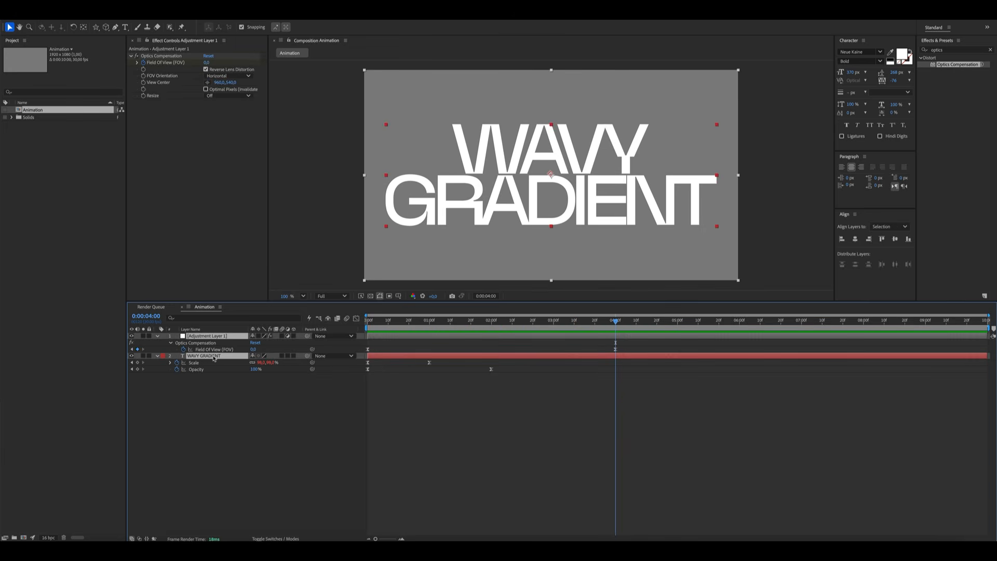
pyautogui.hotkey('ctrl', 'shift', 'c')
pyautogui.write('Text')
pyautogui.press('Return')
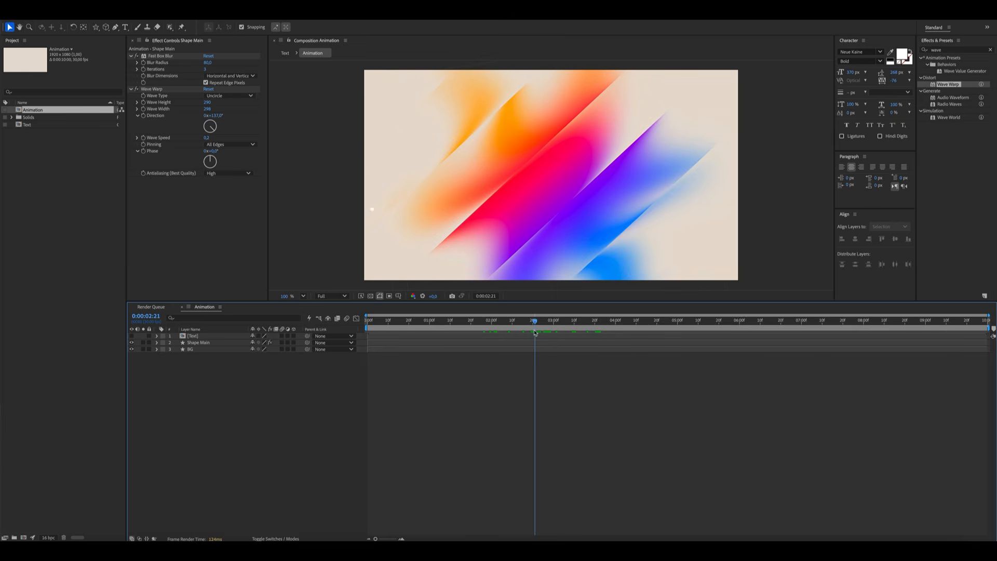
# Duplicate the Wave Warp effect on the Shape Main layer and set the copy's Wave Type to Sine
pyautogui.click(151, 89)
pyautogui.hotkey('ctrl', 'd')
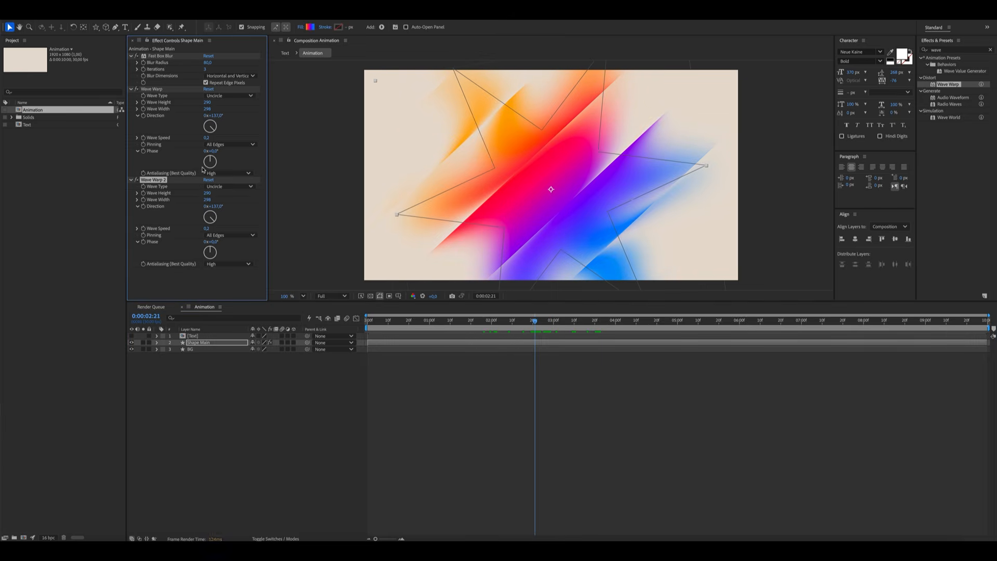
pyautogui.click(229, 186)
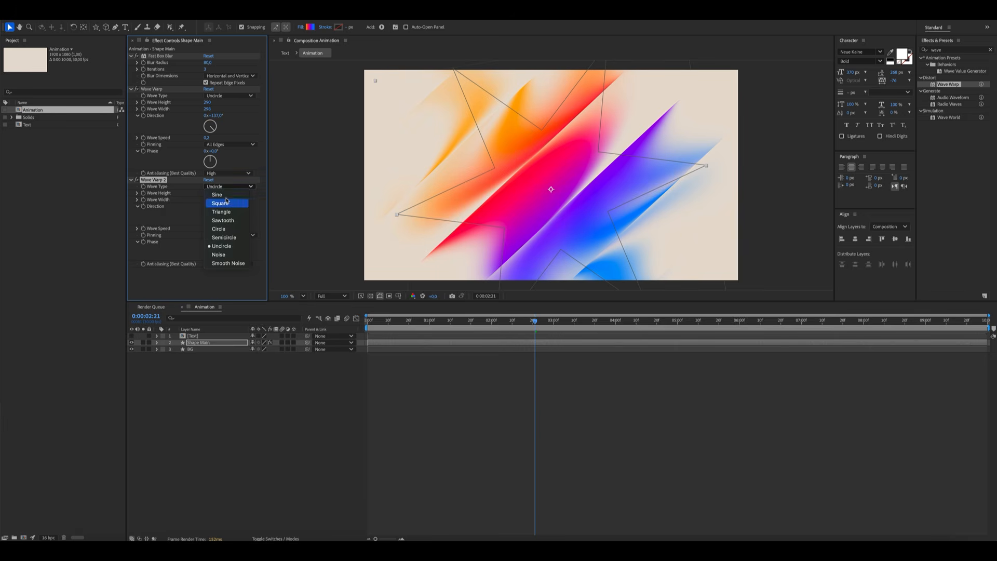
pyautogui.click(221, 194)
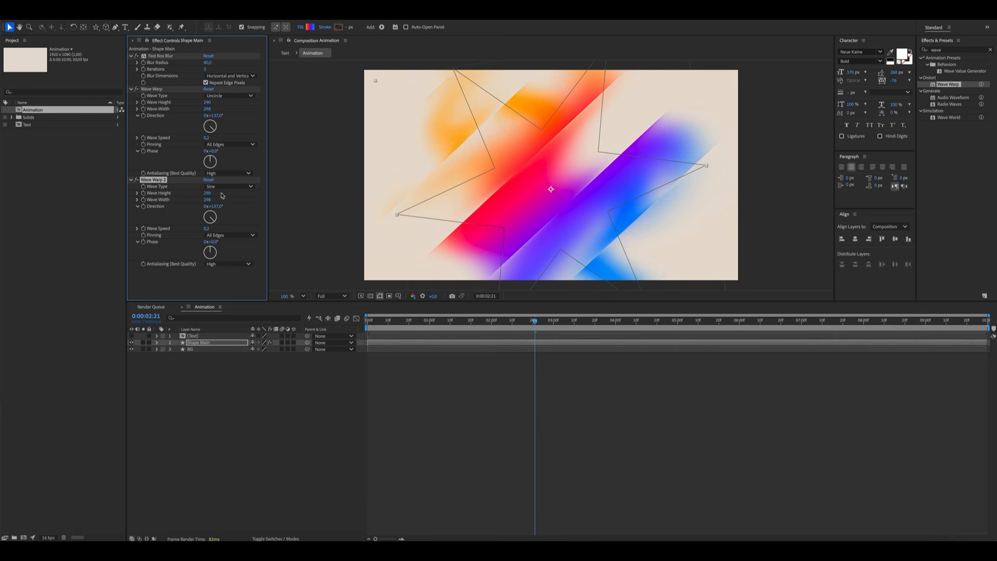
# Set Wave Warp 2's Wave Height to 115 and Wave Width to 300
pyautogui.click(207, 193)
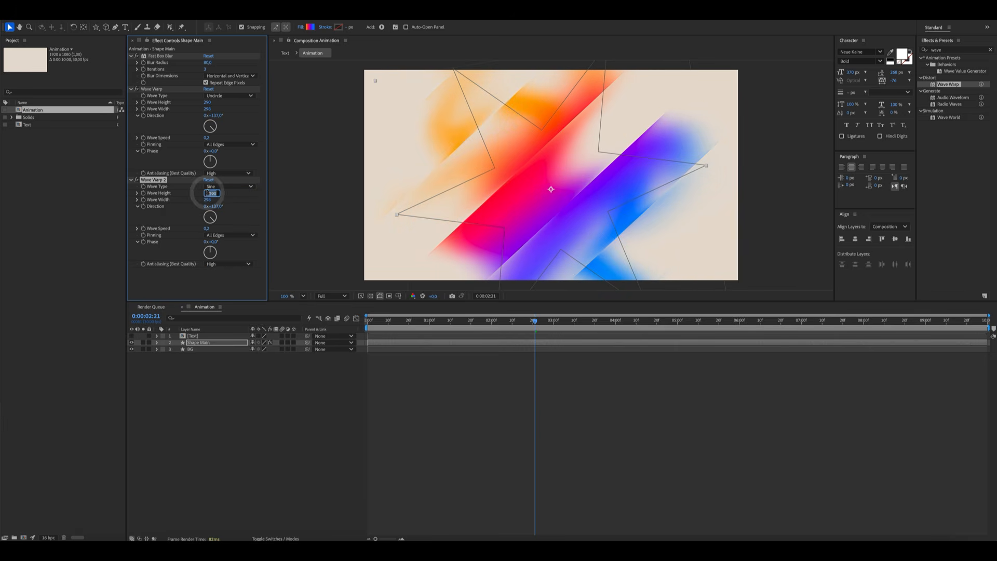
pyautogui.write('115')
pyautogui.press('Return')
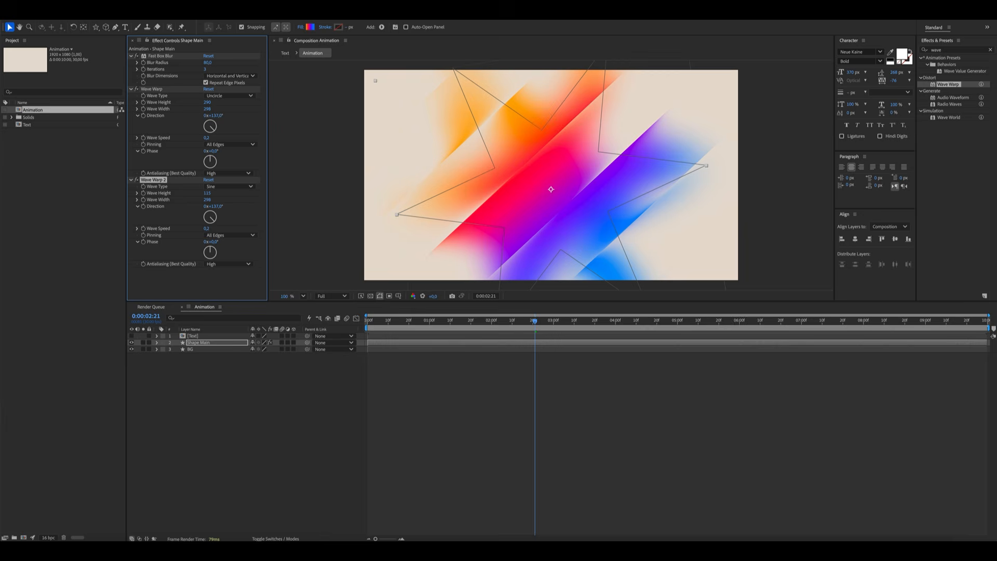
pyautogui.click(208, 199)
pyautogui.write('300')
pyautogui.press('Return')
# Set Wave Warp 2's Direction to 0°
pyautogui.click(216, 206)
pyautogui.write('0')
pyautogui.press('Return')
# Set Wave Warp 2's Wave Speed to 0 and its Direction to 261°
pyautogui.click(207, 228)
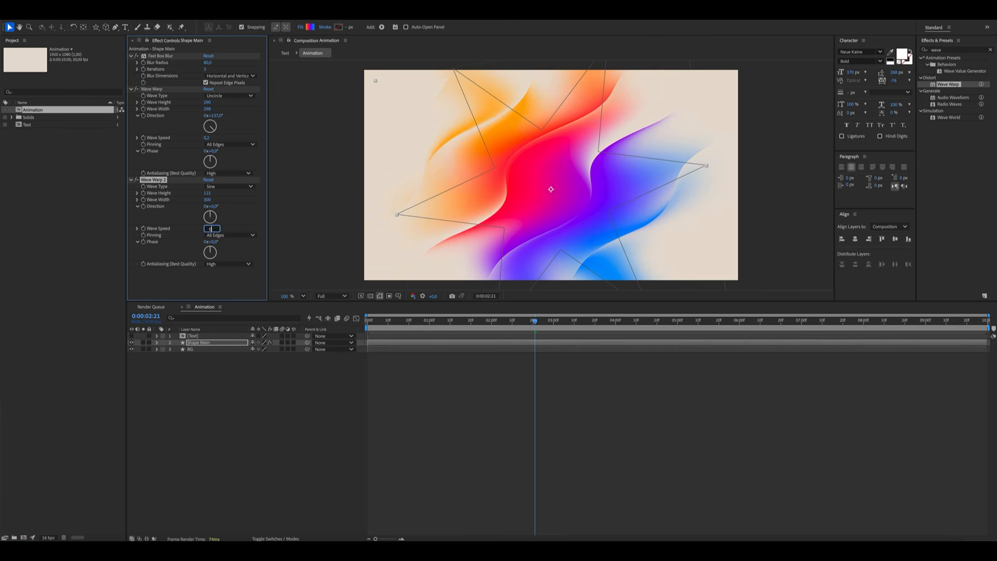
pyautogui.press('Return')
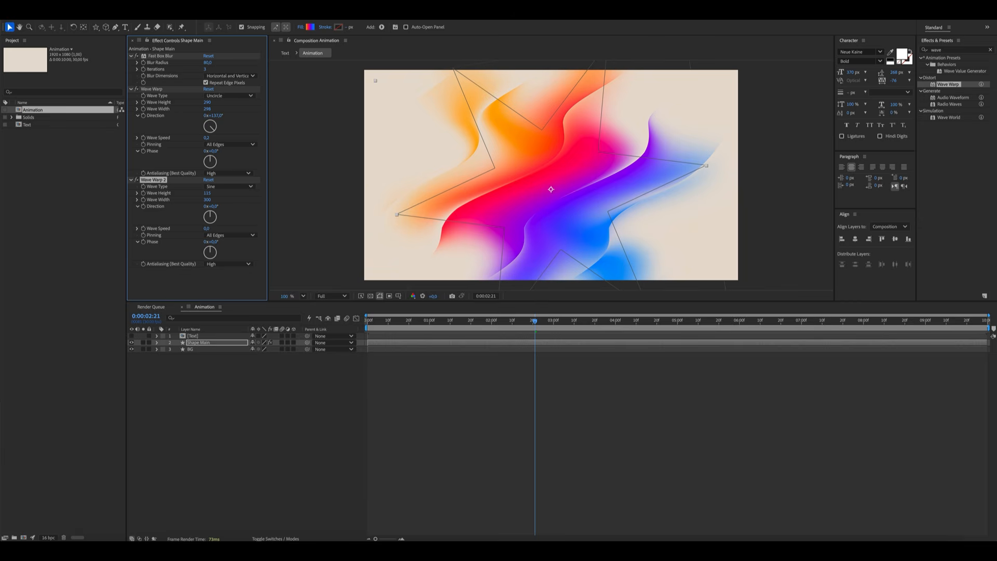
pyautogui.click(256, 383)
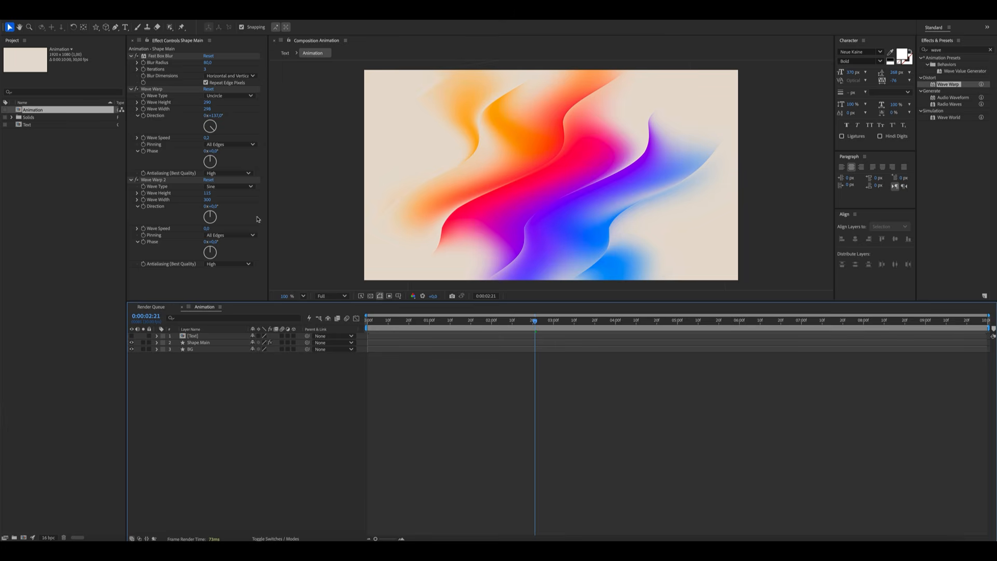
pyautogui.click(215, 206)
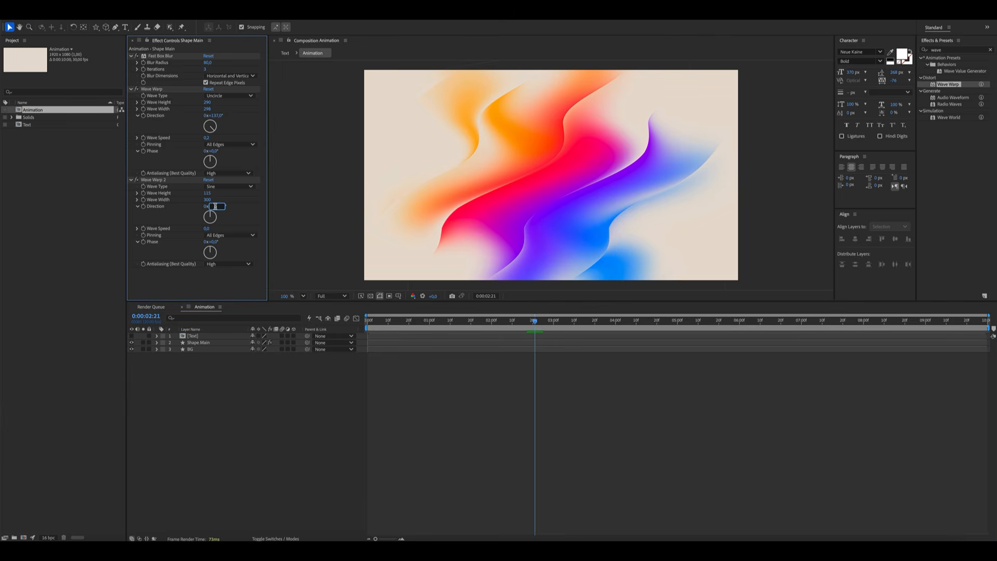
pyautogui.press('Return')
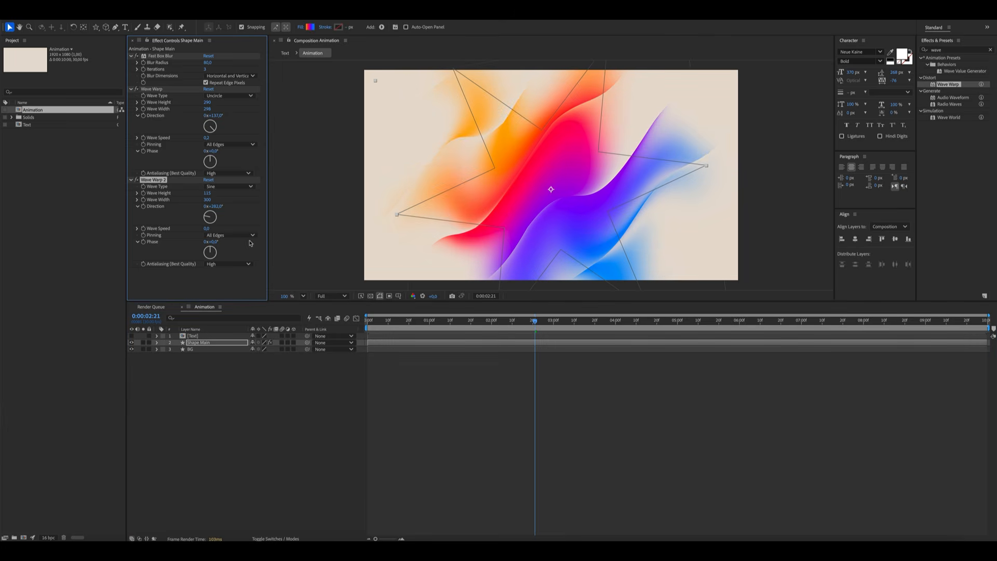
# Turn on visibility of the Text precomp layer above the gradient
pyautogui.click(279, 407)
pyautogui.click(561, 321)
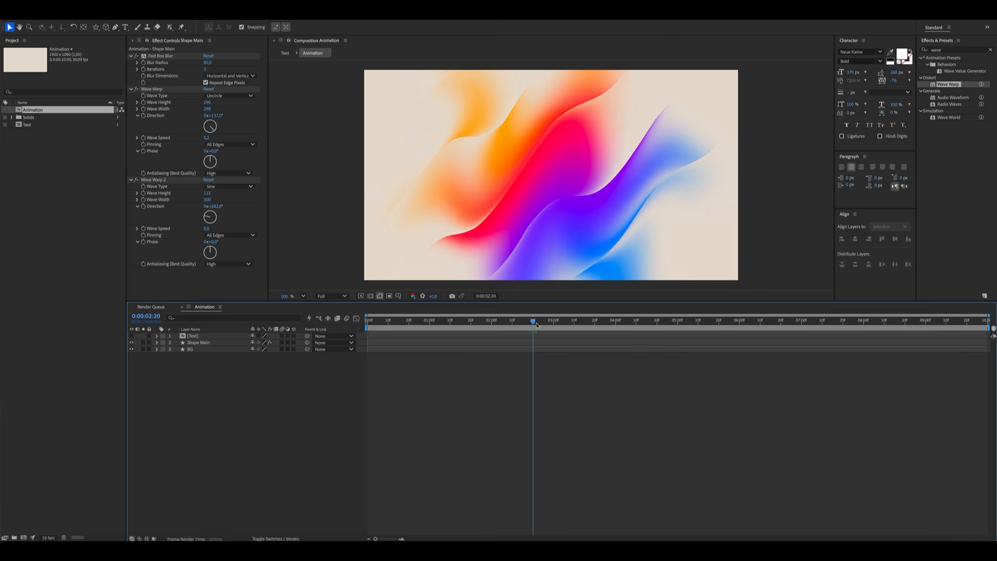
pyautogui.moveTo(567, 326)
pyautogui.mouseDown()
pyautogui.moveTo(643, 327)
pyautogui.moveTo(551, 327)
pyautogui.mouseUp()
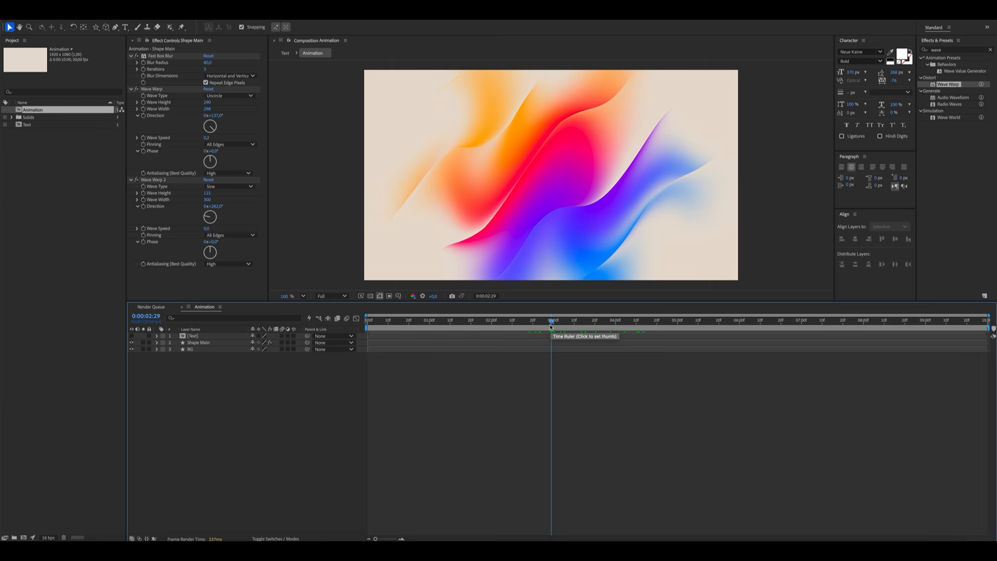
pyautogui.click(283, 419)
pyautogui.click(132, 335)
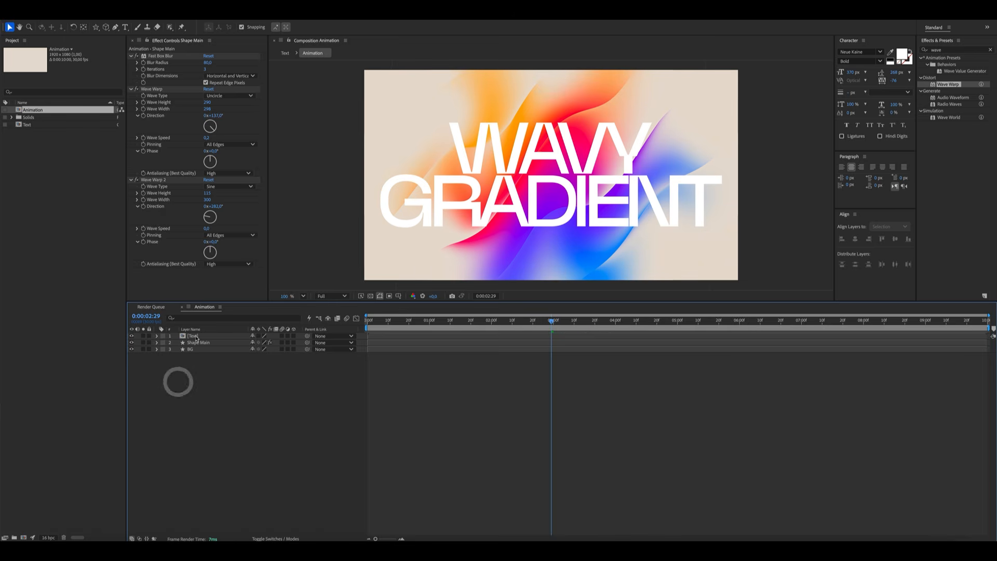
# Search the effects for Displacement Map and apply it to the Text layer
pyautogui.click(195, 336)
pyautogui.click(951, 50)
pyautogui.press('BackSpace')
pyautogui.press('BackSpace')
pyautogui.press('BackSpace')
pyautogui.press('BackSpace')
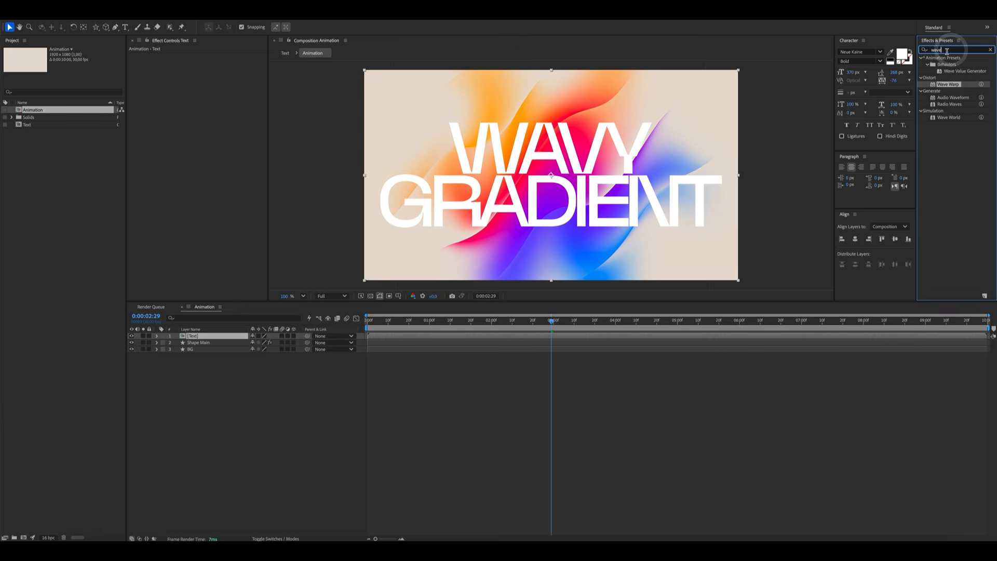
pyautogui.write('displac')
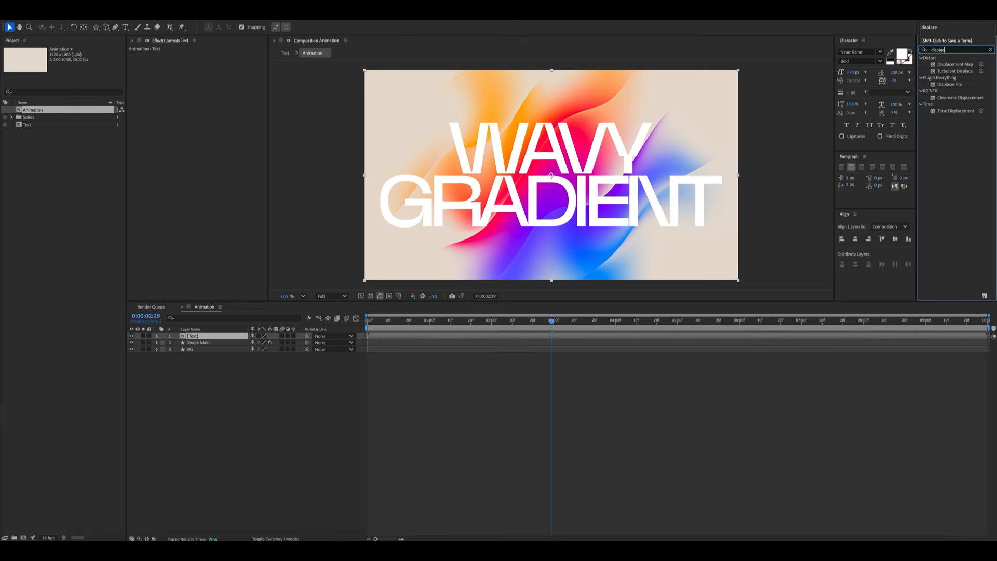
pyautogui.moveTo(954, 65); pyautogui.dragTo(197, 336)
# Set the Displacement Map Layer to Shape Main, using Luminance for horizontal and vertical displacement
pyautogui.click(225, 63)
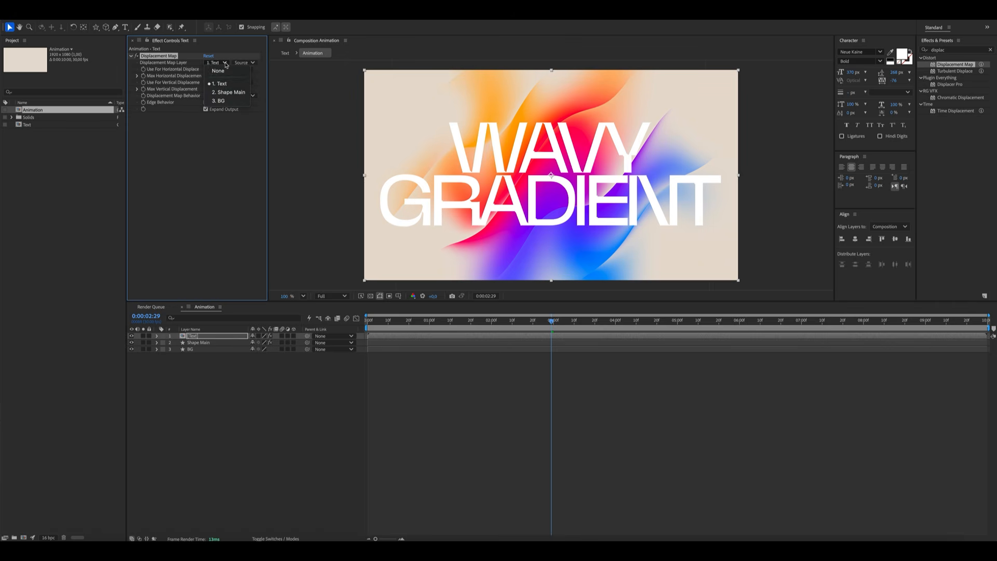
pyautogui.click(229, 92)
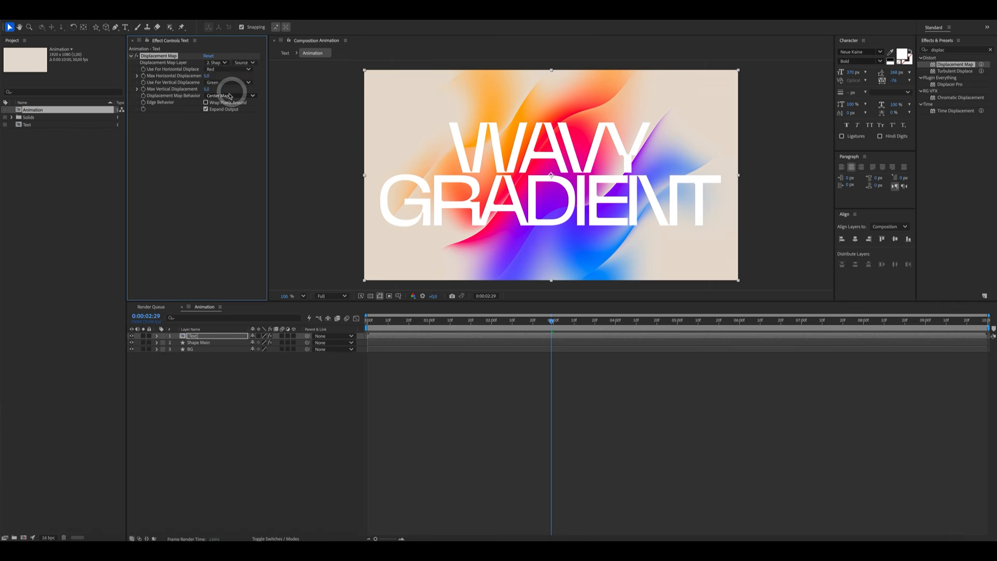
pyautogui.click(238, 69)
pyautogui.click(228, 112)
pyautogui.click(238, 83)
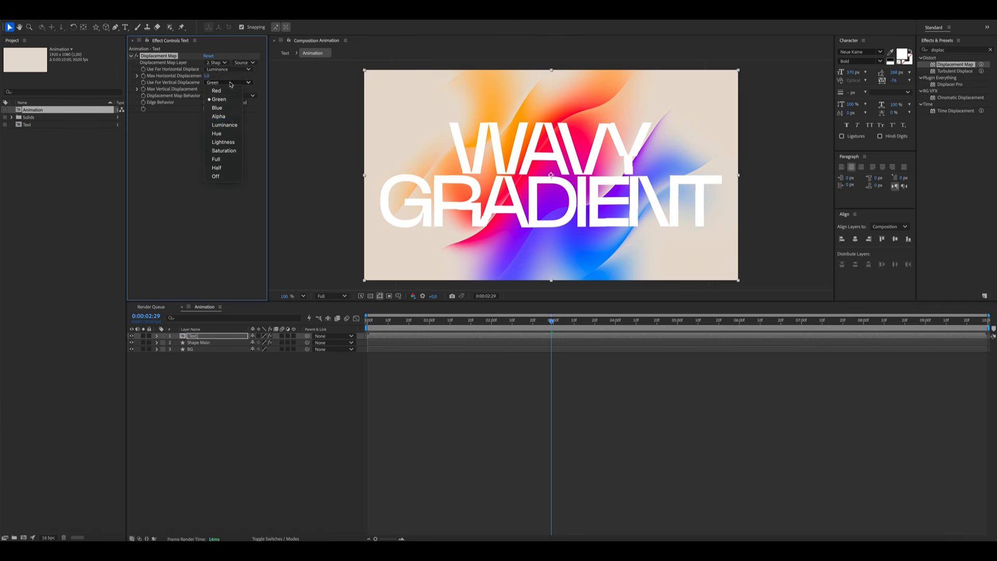
pyautogui.click(234, 124)
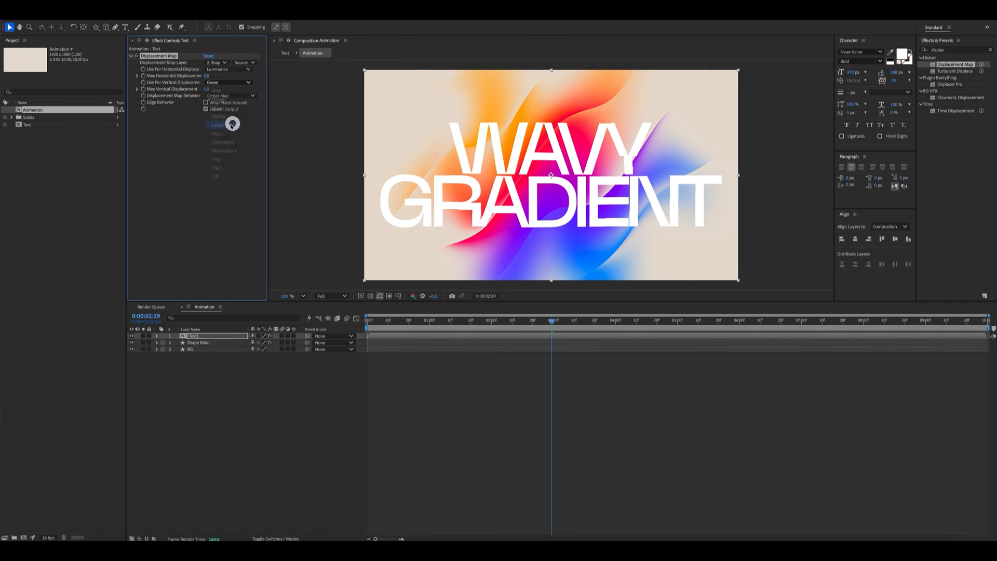
# Set Max Horizontal Displacement to 32
pyautogui.click(210, 75)
pyautogui.write('32')
pyautogui.press('Return')
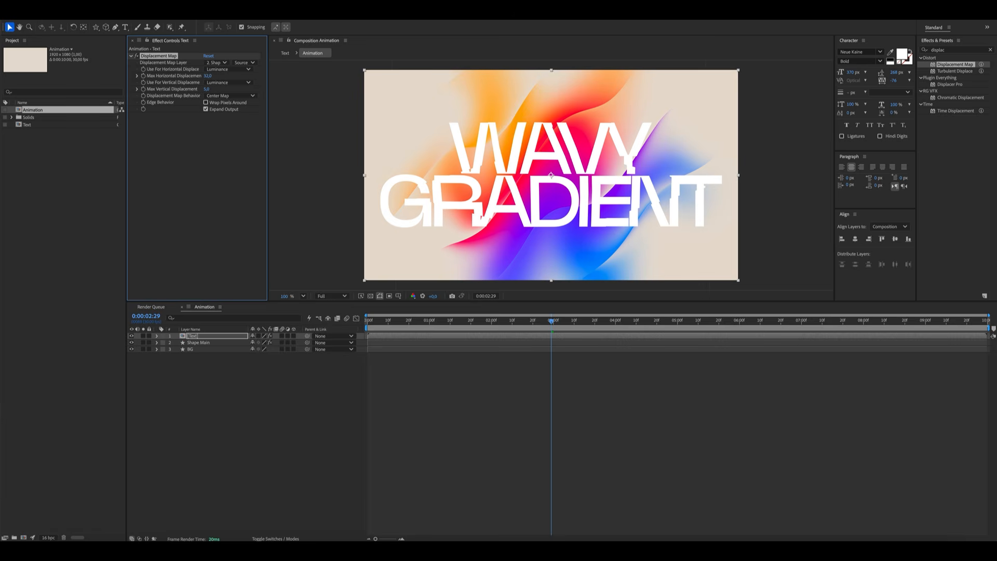
# Set the Displacement Map Layer to use the shape's Effects & Masks
pyautogui.click(242, 63)
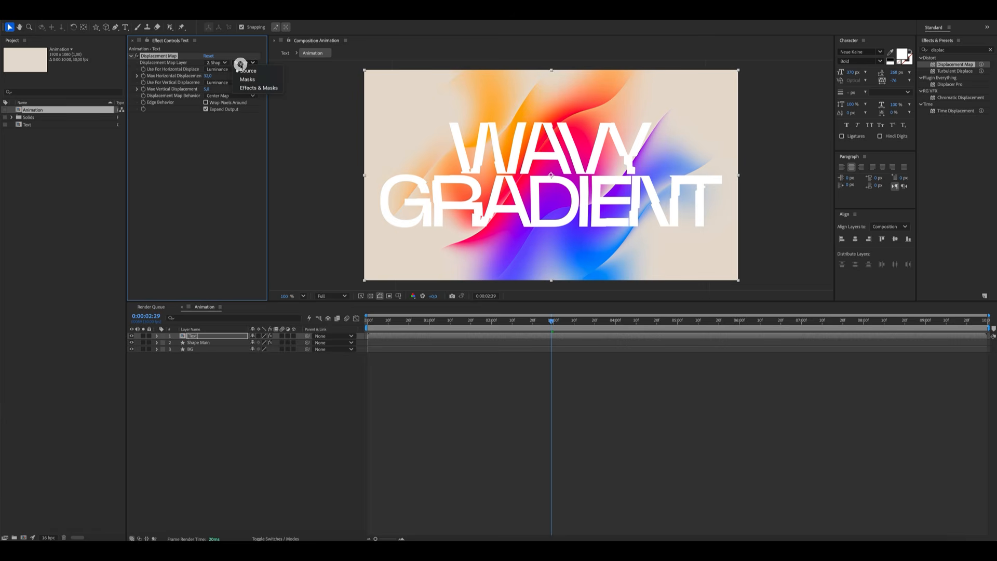
pyautogui.click(247, 87)
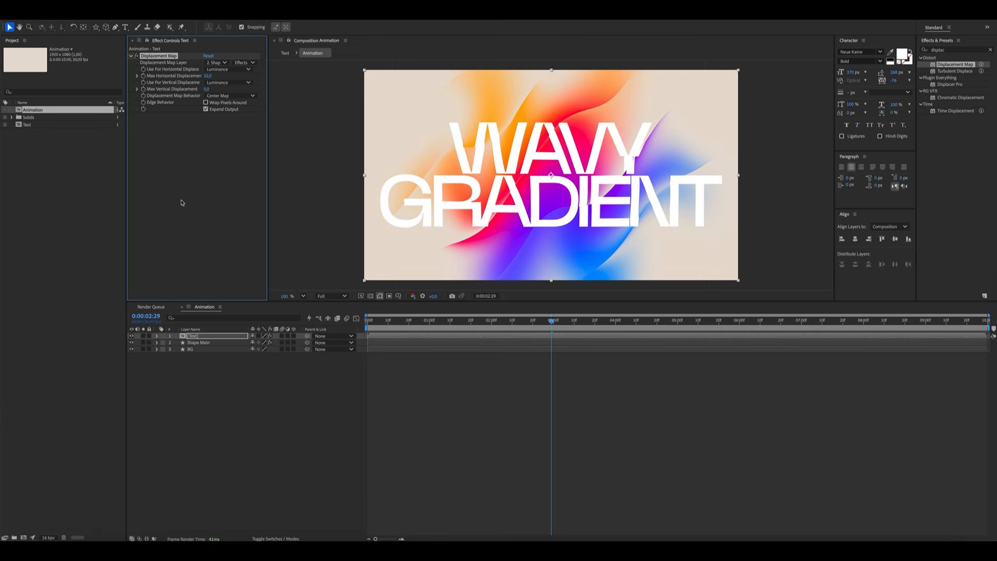
pyautogui.click(298, 440)
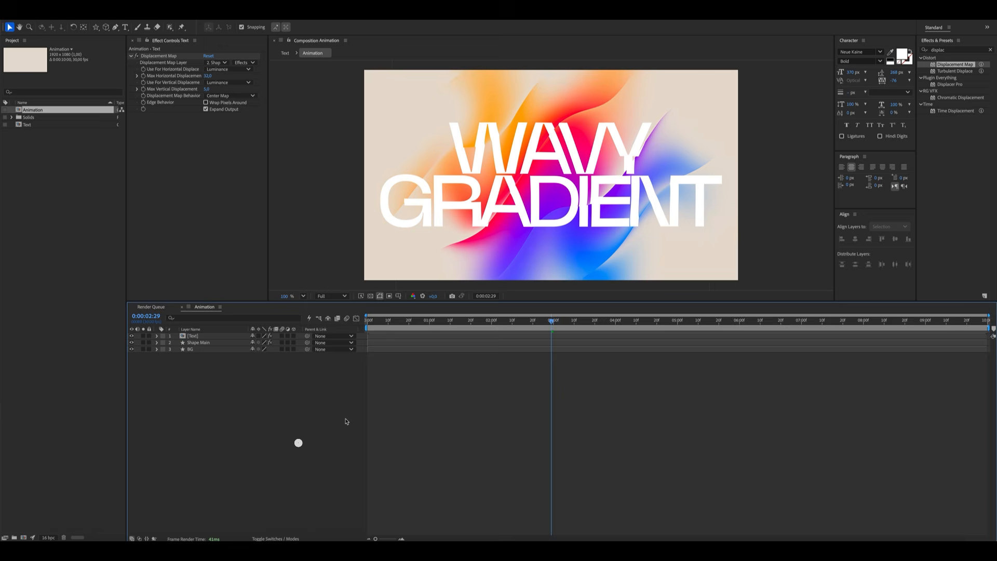
# Duplicate the Shape Main layer, move the copy to the top of the stack, and rename it Shape Shading
pyautogui.click(371, 321)
pyautogui.moveTo(370, 321); pyautogui.dragTo(487, 336)
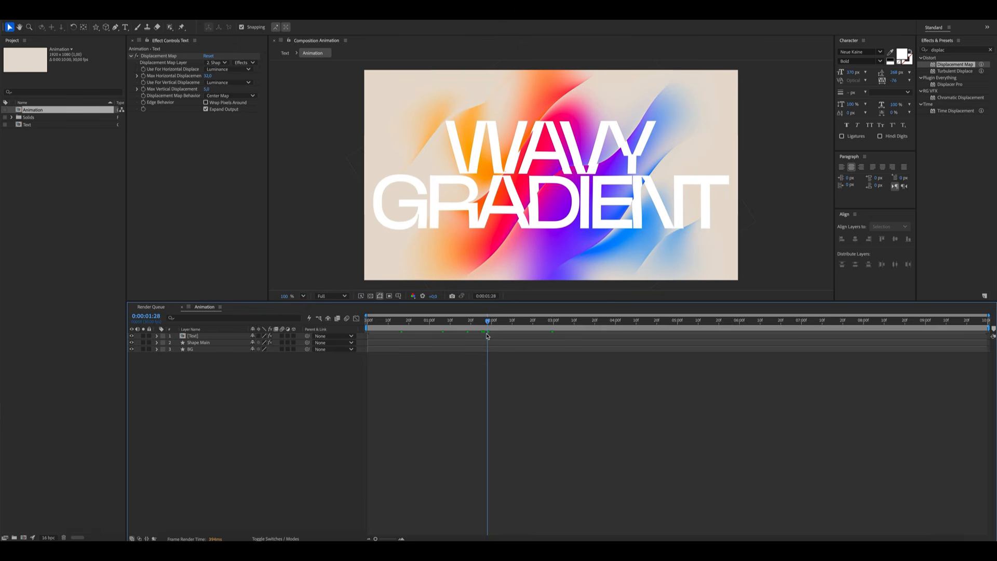
pyautogui.click(115, 398)
pyautogui.click(200, 344)
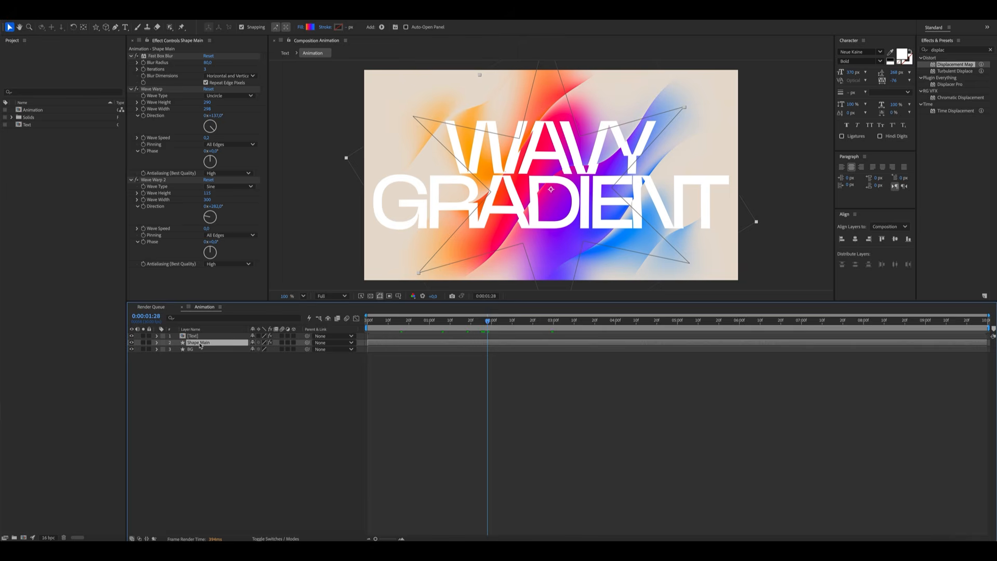
pyautogui.hotkey('ctrl', 'd')
pyautogui.moveTo(202, 343); pyautogui.dragTo(203, 335)
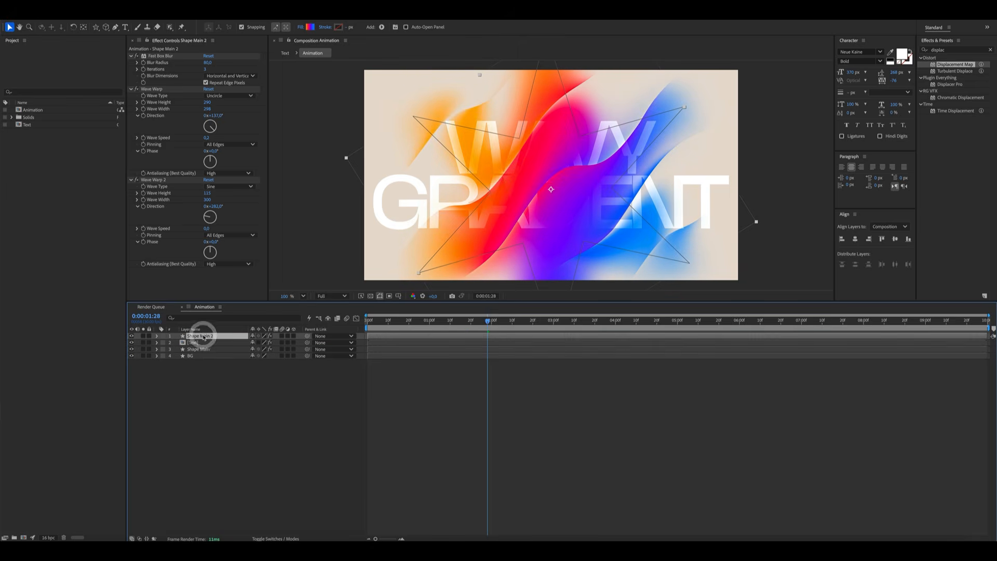
pyautogui.press('Return')
pyautogui.press('Right')
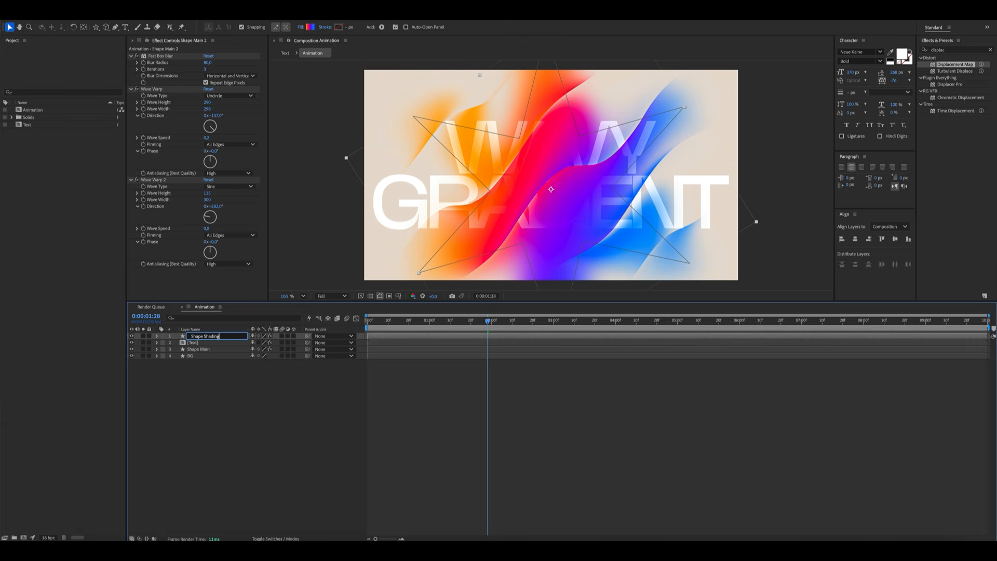
pyautogui.write('Shading')
pyautogui.press('Return')
# Set the Shape Shading layer's opacity to 30%
pyautogui.click(263, 397)
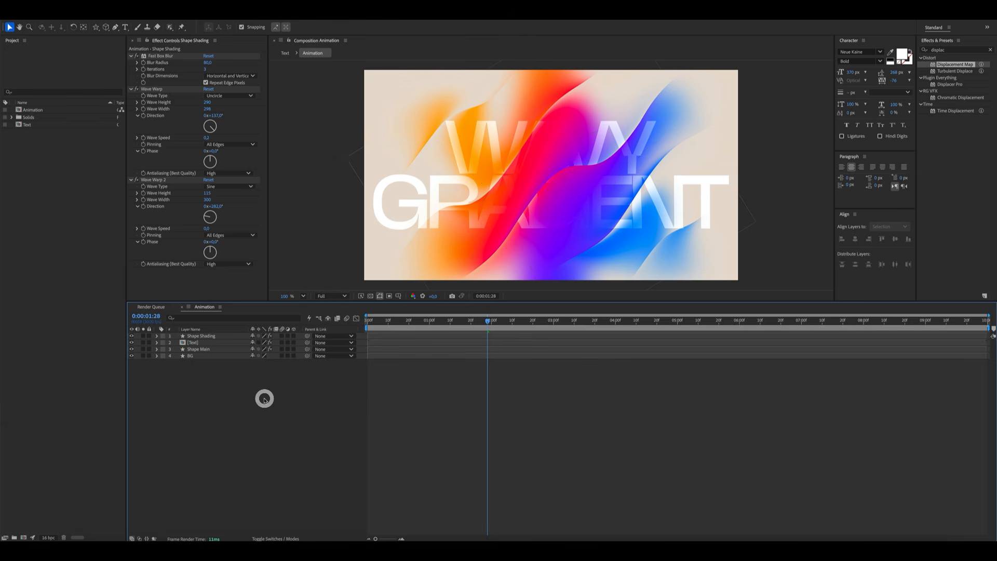
pyautogui.click(198, 336)
pyautogui.press('t')
pyautogui.click(256, 342)
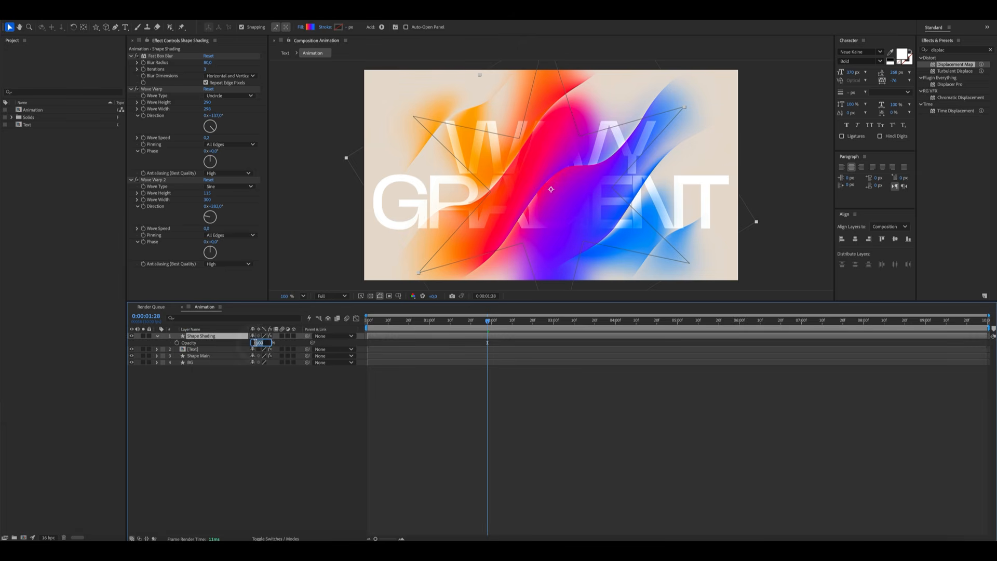
pyautogui.write('30')
pyautogui.press('Return')
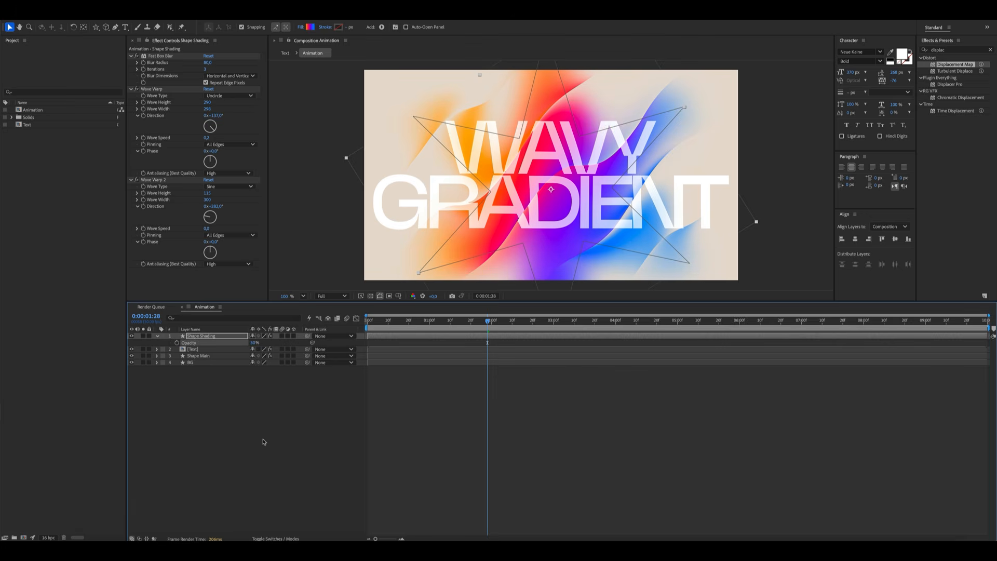
pyautogui.click(263, 440)
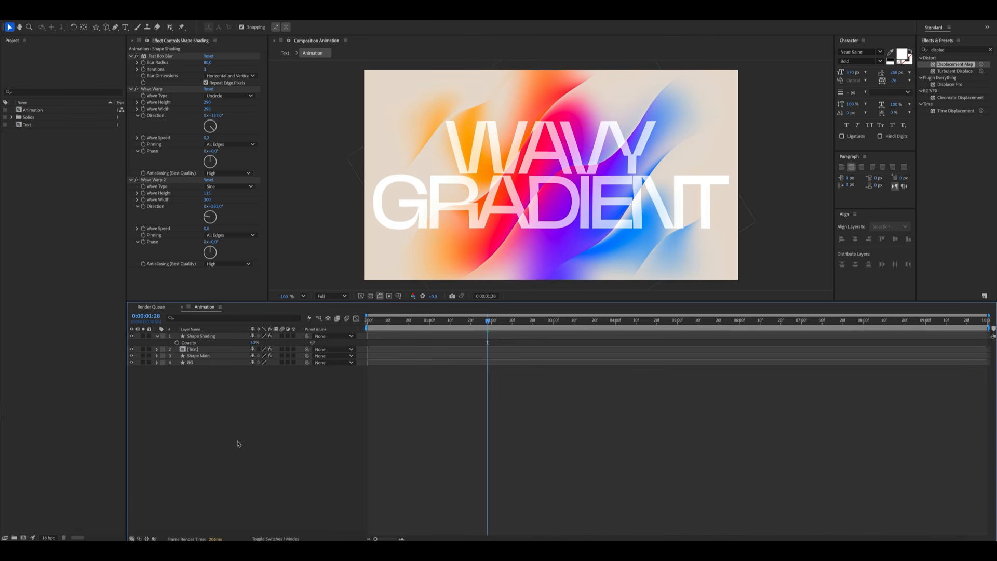
# Create a new adjustment layer and name it Grain
pyautogui.click(243, 445)
pyautogui.rightClick(232, 399)
pyautogui.moveTo(238, 402)
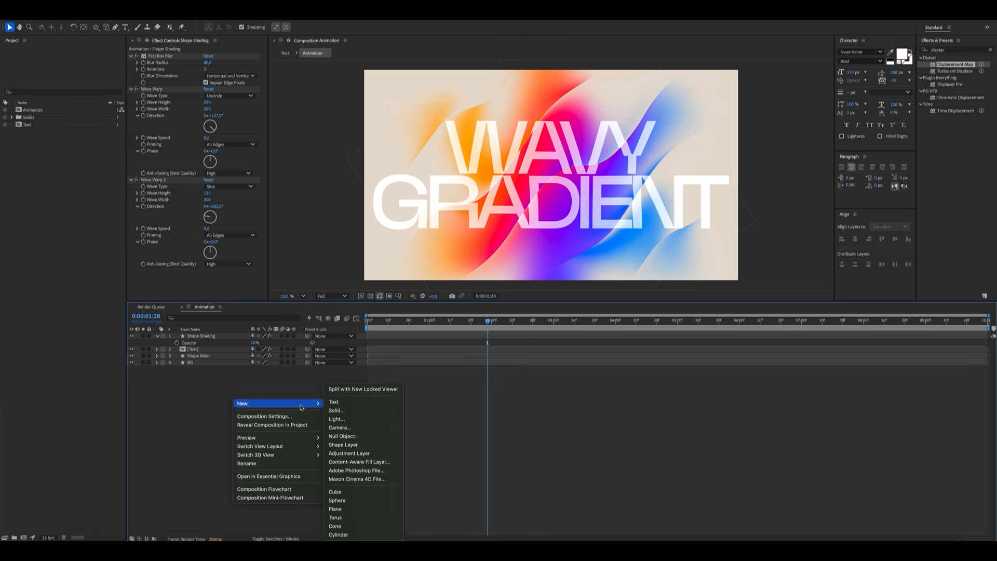
pyautogui.click(364, 451)
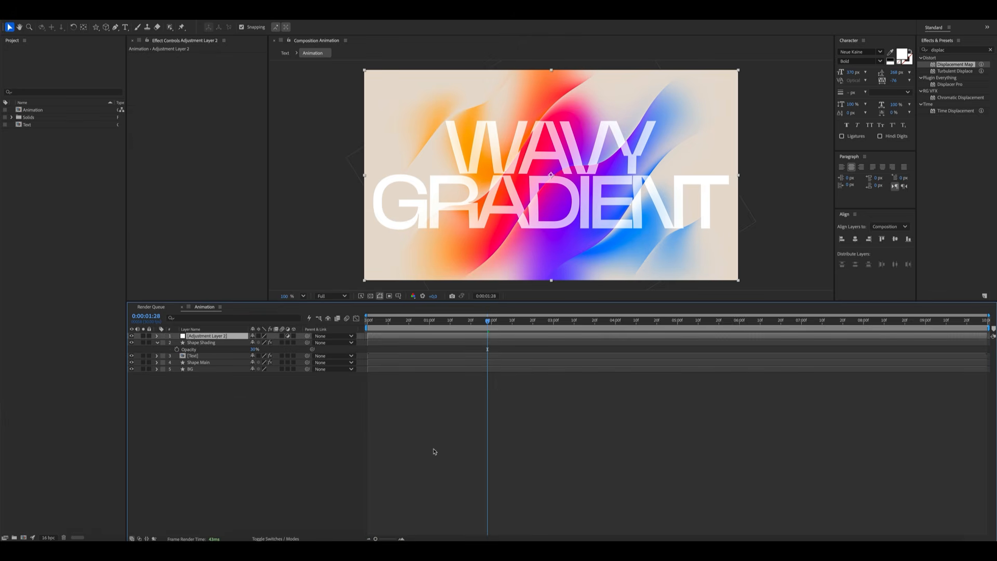
pyautogui.press('Return')
pyautogui.write('Grain')
pyautogui.press('Return')
# Search the effects for noise and apply Noise HLS to the Grain layer
pyautogui.doubleClick(947, 50)
pyautogui.write('noise')
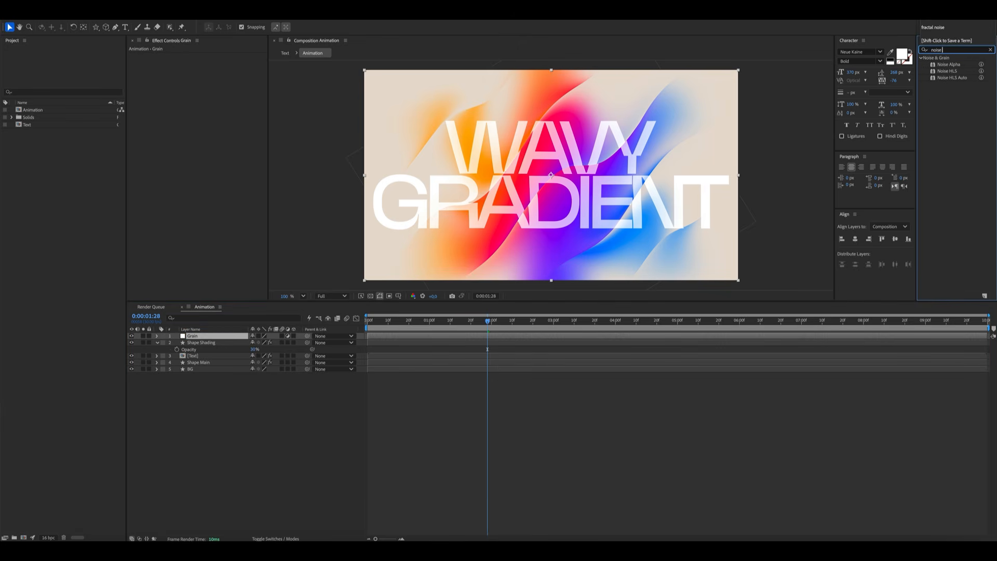
pyautogui.moveTo(947, 70); pyautogui.dragTo(187, 205)
# Set Noise HLS Hue and Lightness to 2% and switch the noise type to Grain
pyautogui.click(207, 69)
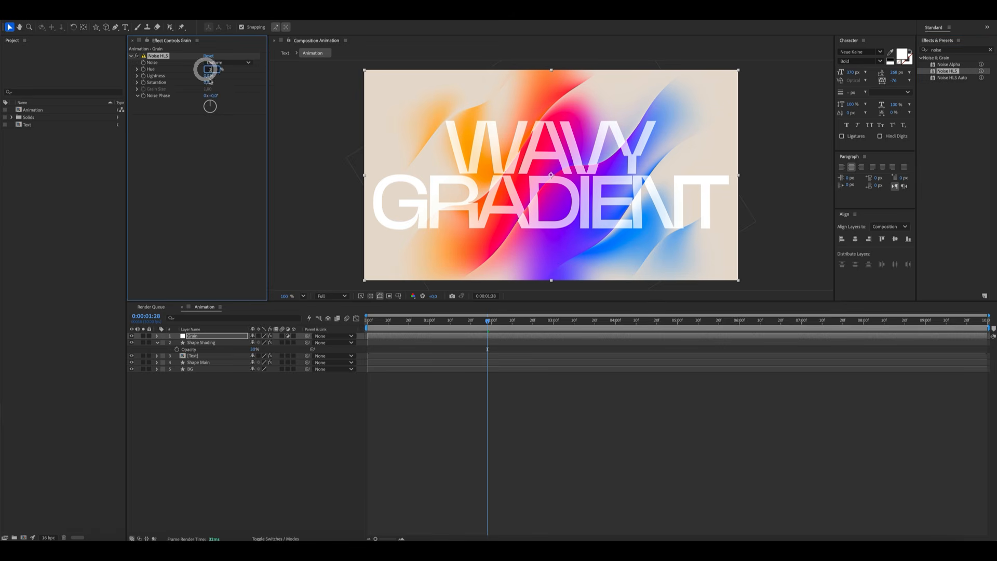
pyautogui.write('2')
pyautogui.click(208, 77)
pyautogui.write('2')
pyautogui.click(237, 194)
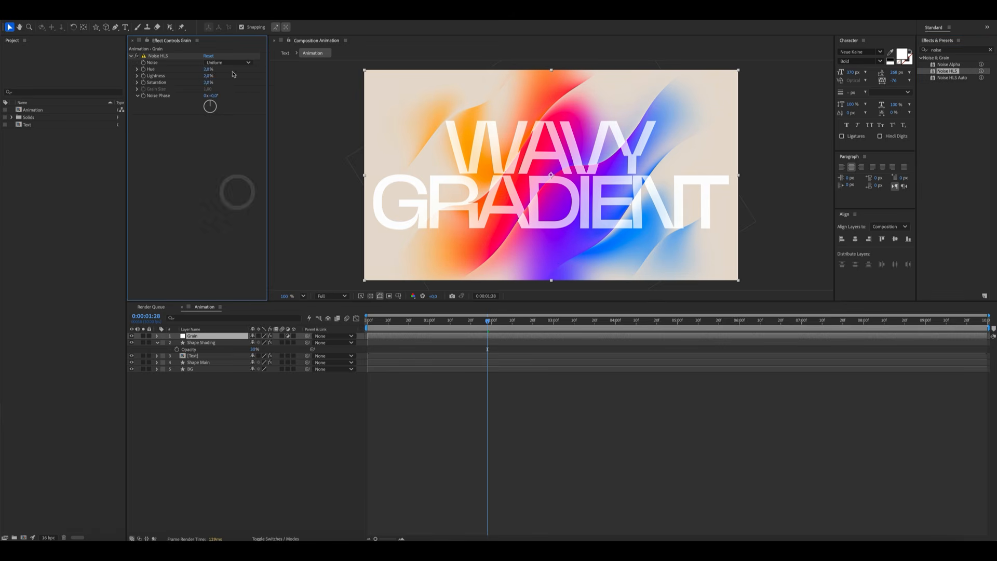
pyautogui.click(219, 88)
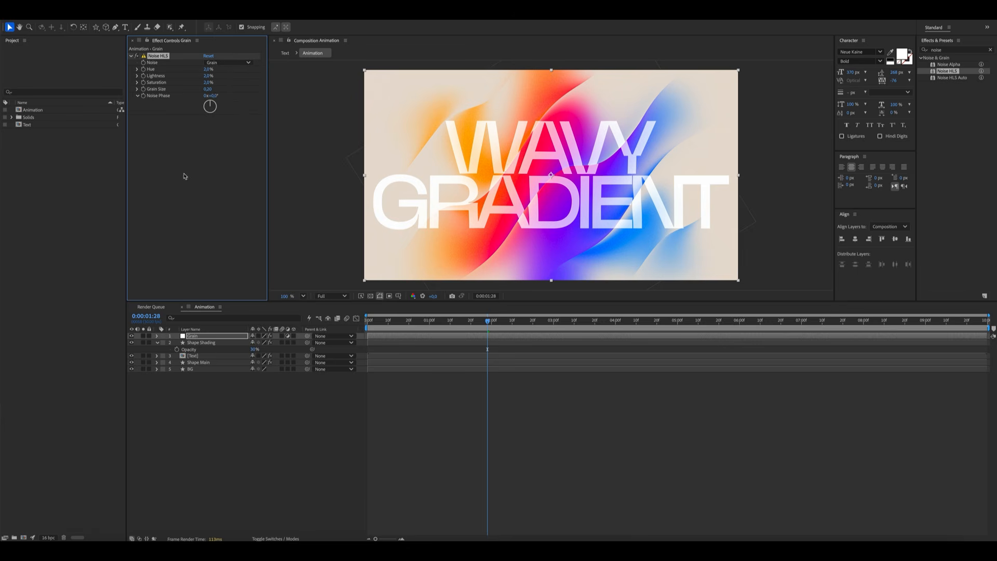
# Add the expression random(10000) to the Noise Phase property
pyautogui.keyDown('alt'); pyautogui.click(142, 97); pyautogui.keyUp('alt')
pyautogui.write('ra')
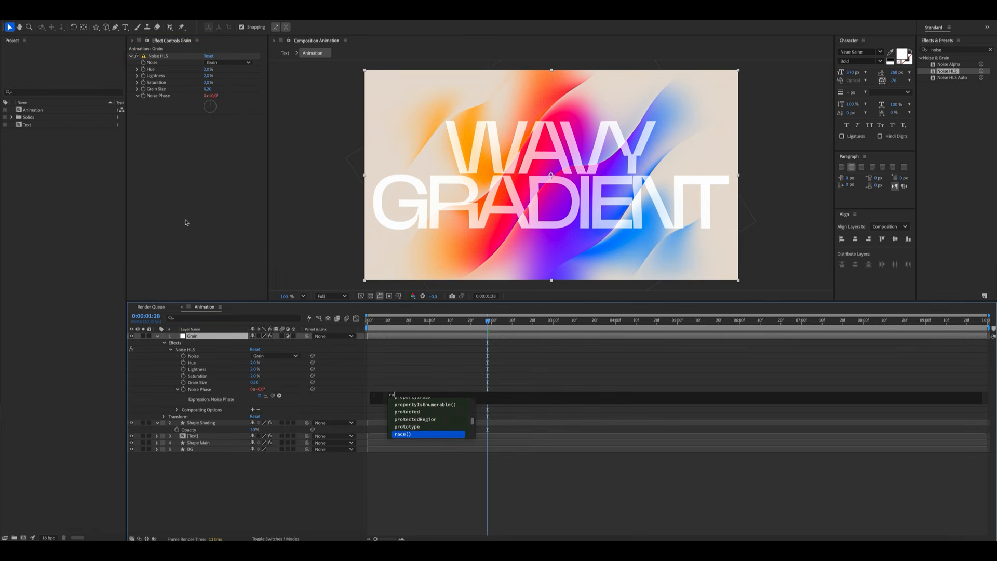
pyautogui.write('ndom(10000')
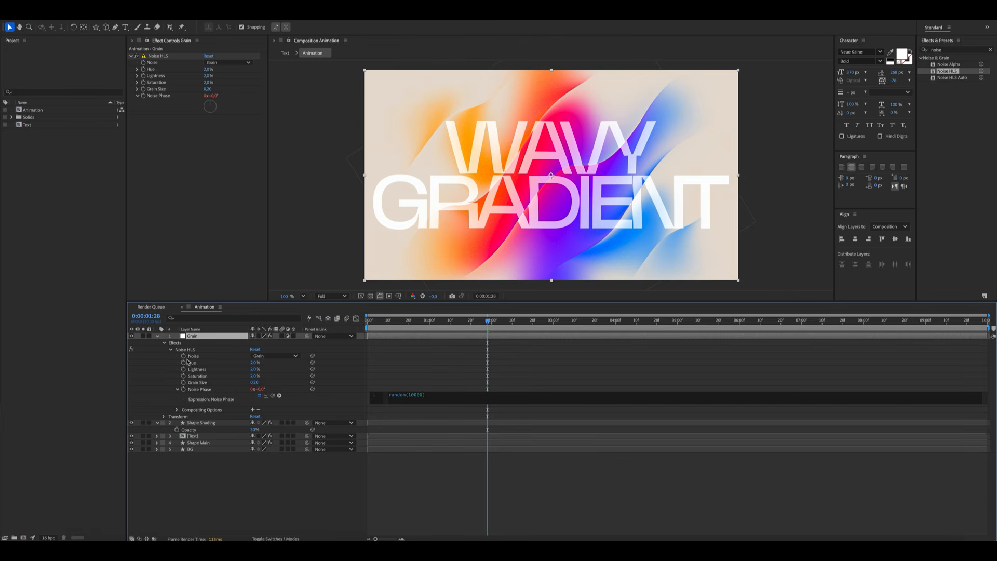
pyautogui.click(226, 496)
# At 2 seconds, add opacity keyframes to the Shape Shading and Shape Main layers
pyautogui.click(156, 337)
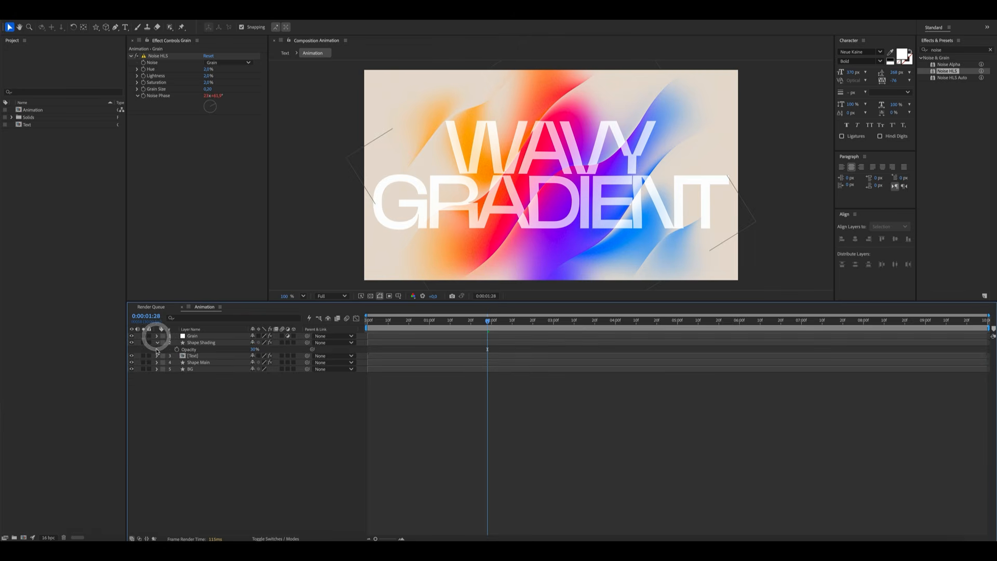
pyautogui.click(157, 343)
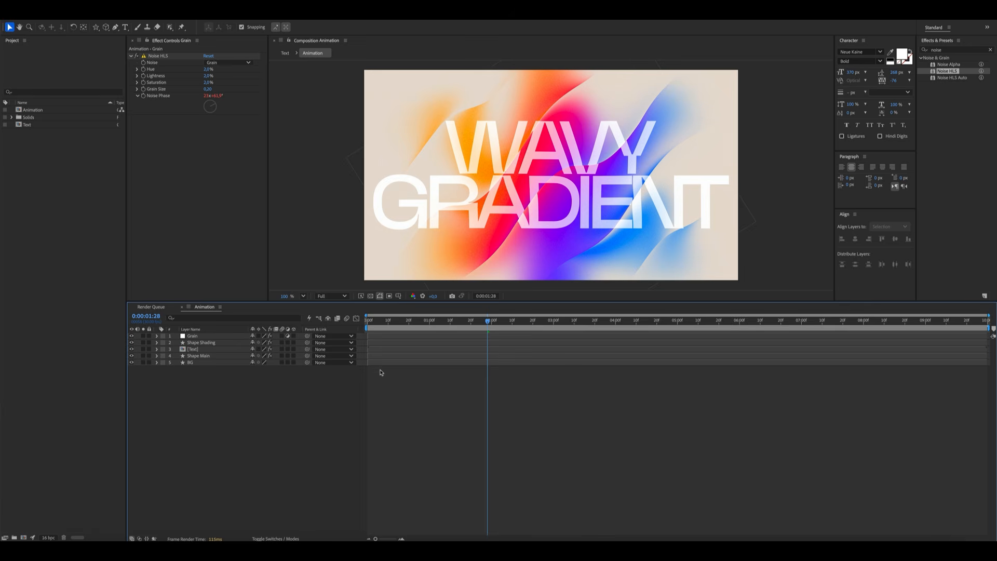
pyautogui.click(229, 357)
pyautogui.press('pagedown')
pyautogui.press('pagedown')
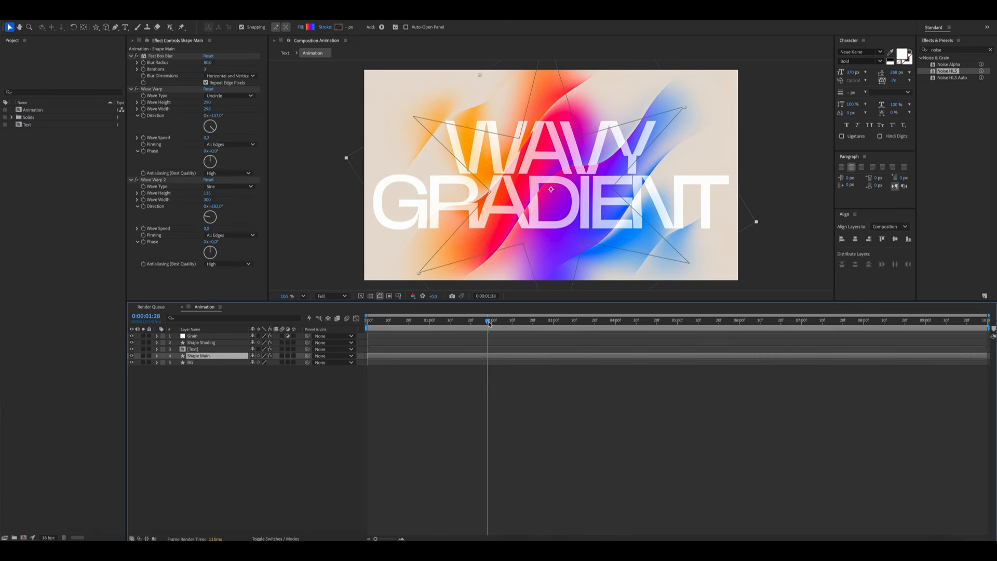
pyautogui.press('t')
pyautogui.click(214, 344)
pyautogui.press('t')
pyautogui.click(177, 349)
pyautogui.click(177, 370)
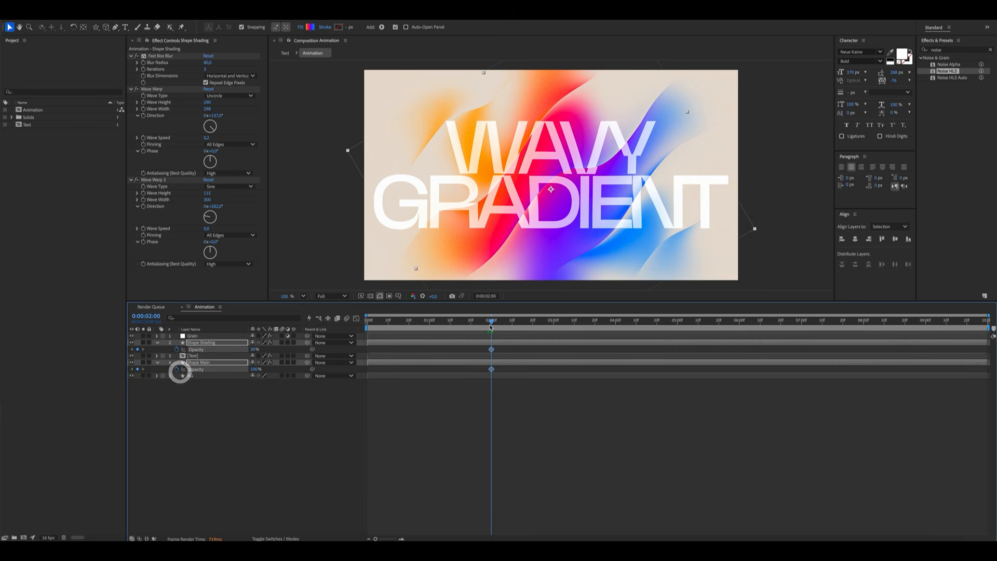
# At the start of the timeline, set both shape layers' opacity to 0%
pyautogui.moveTo(466, 323); pyautogui.dragTo(326, 342)
pyautogui.moveTo(253, 349); pyautogui.dragTo(61, 352)
pyautogui.moveTo(253, 370); pyautogui.dragTo(82, 400)
pyautogui.click(283, 460)
# Select the opening opacity keyframes and open the Graph Editor to inspect their curves
pyautogui.moveTo(635, 412); pyautogui.dragTo(365, 336)
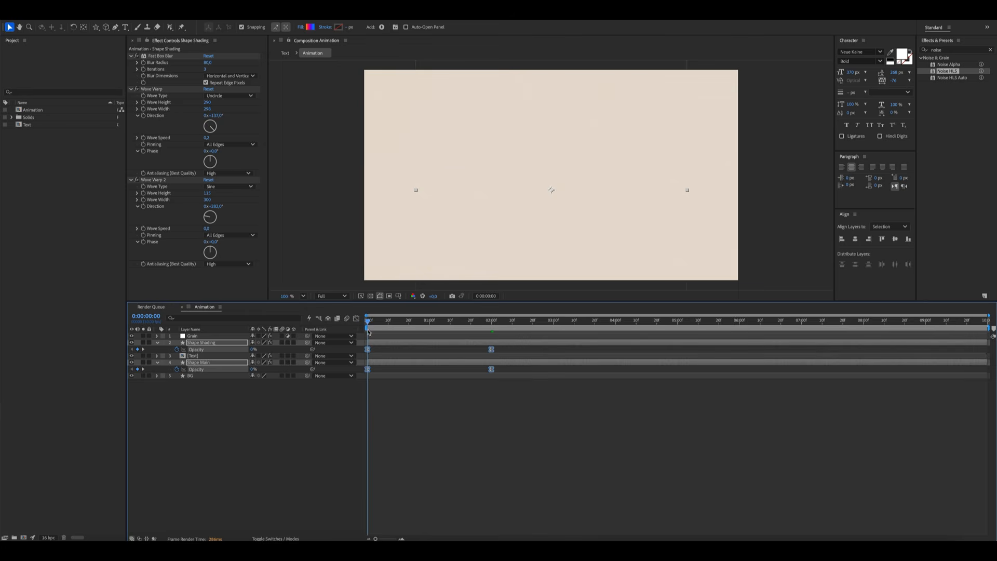
pyautogui.click(357, 319)
pyautogui.moveTo(535, 489); pyautogui.dragTo(364, 346)
pyautogui.click(305, 425)
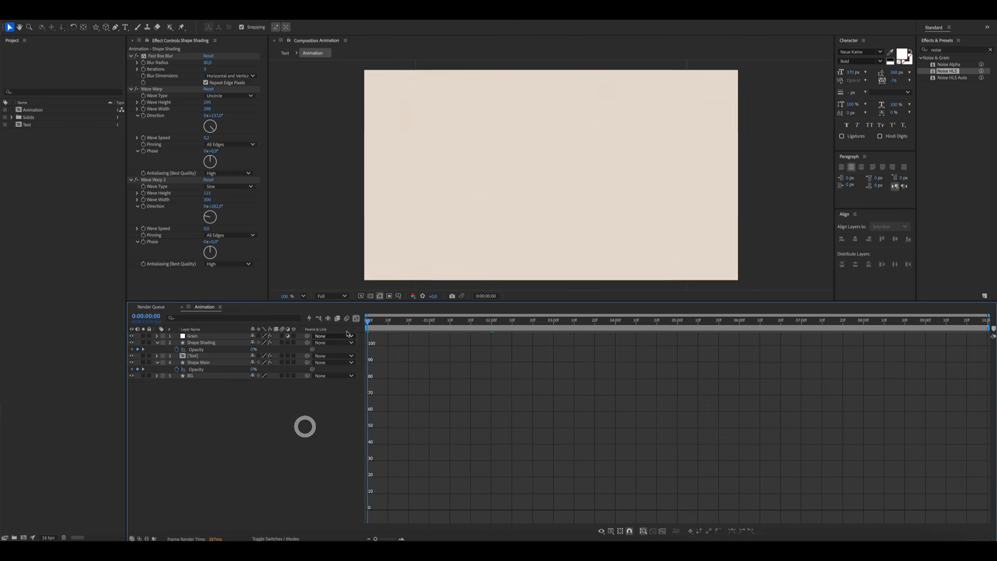
pyautogui.click(356, 319)
# At 8:15, add opacity keyframes to the Shape Shading and Shape Main layers
pyautogui.moveTo(879, 326)
pyautogui.mouseDown()
pyautogui.moveTo(926, 326)
pyautogui.moveTo(894, 328)
pyautogui.mouseUp()
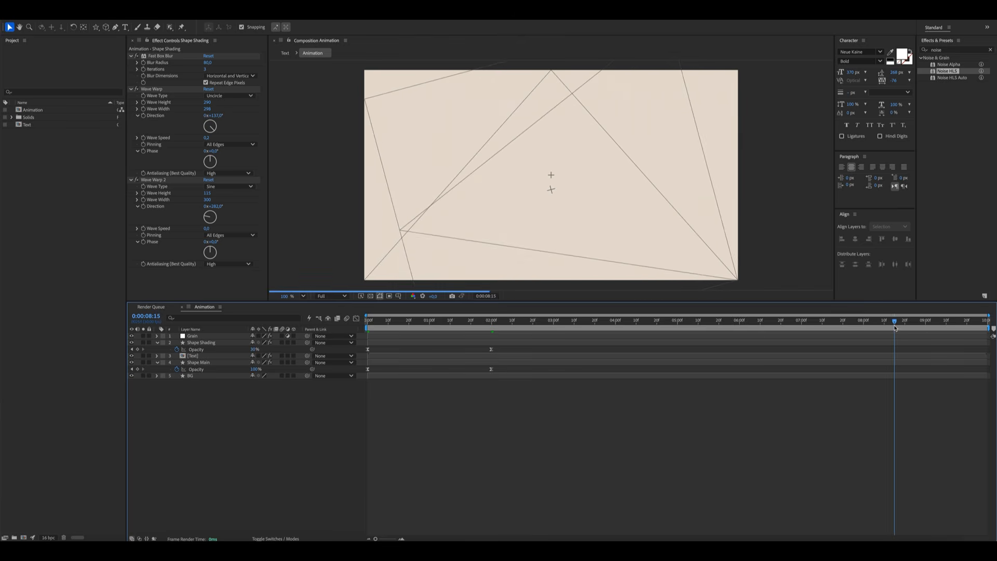
pyautogui.click(137, 349)
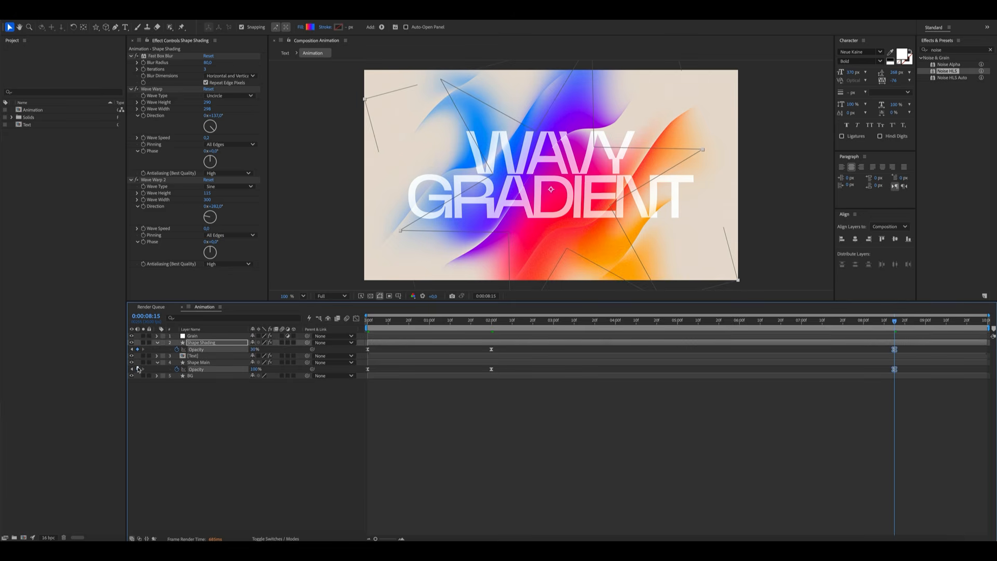
pyautogui.click(138, 369)
# At 9:15, set both shape layers' opacity to 0% and select the ending keyframes
pyautogui.hotkey('shift', 'pagedown')
pyautogui.hotkey('shift', 'pagedown')
pyautogui.hotkey('shift', 'pagedown')
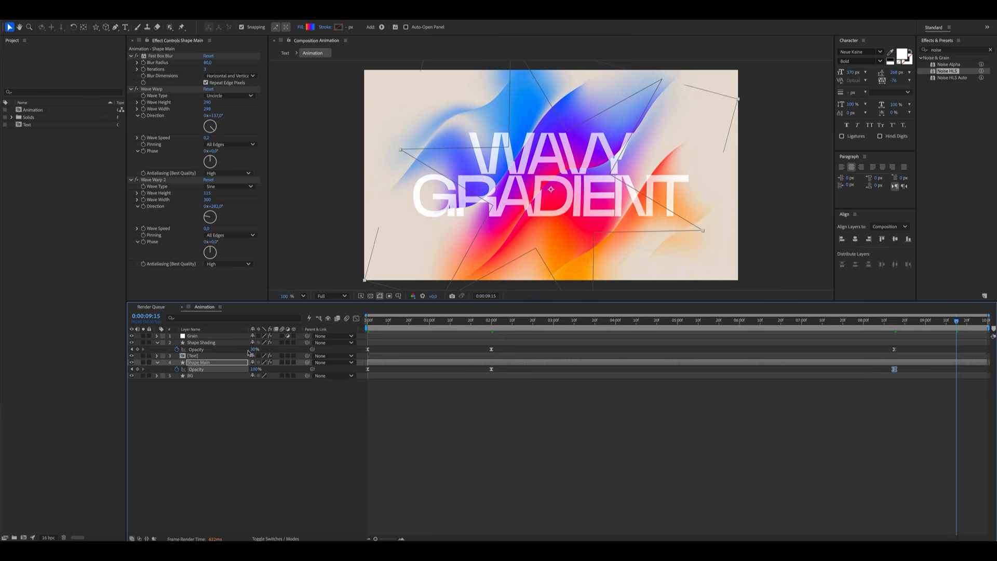
pyautogui.moveTo(252, 351); pyautogui.dragTo(172, 359)
pyautogui.moveTo(251, 369); pyautogui.dragTo(144, 378)
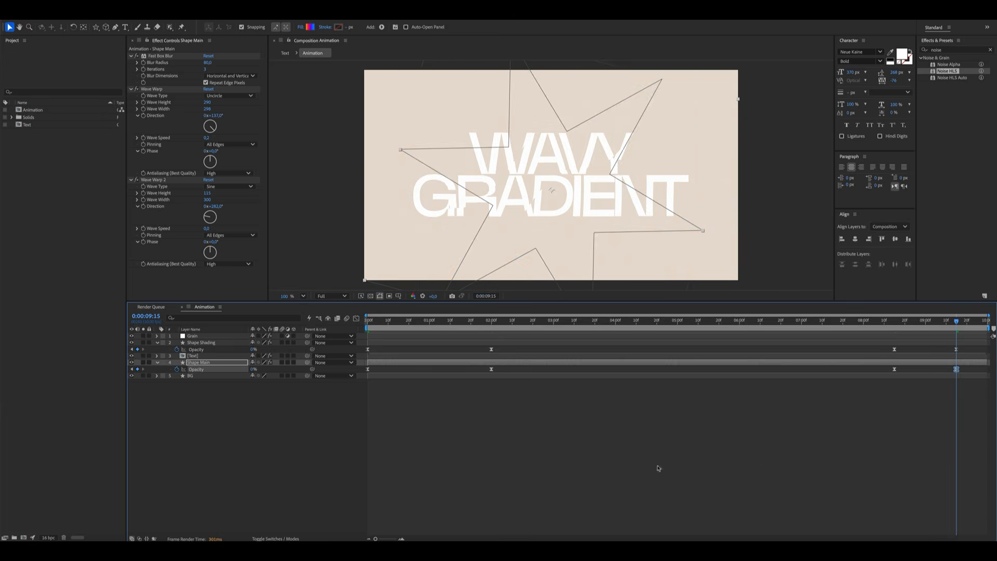
pyautogui.moveTo(819, 439); pyautogui.dragTo(957, 339)
# Add opacity keyframes to the Text layer at 8:15 and 9:15
pyautogui.click(934, 356)
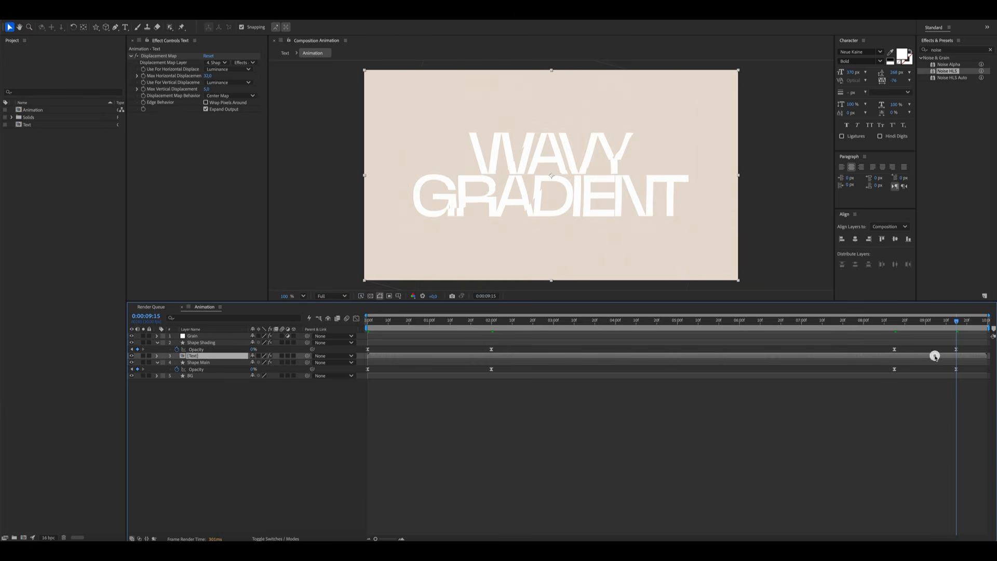
pyautogui.press('t')
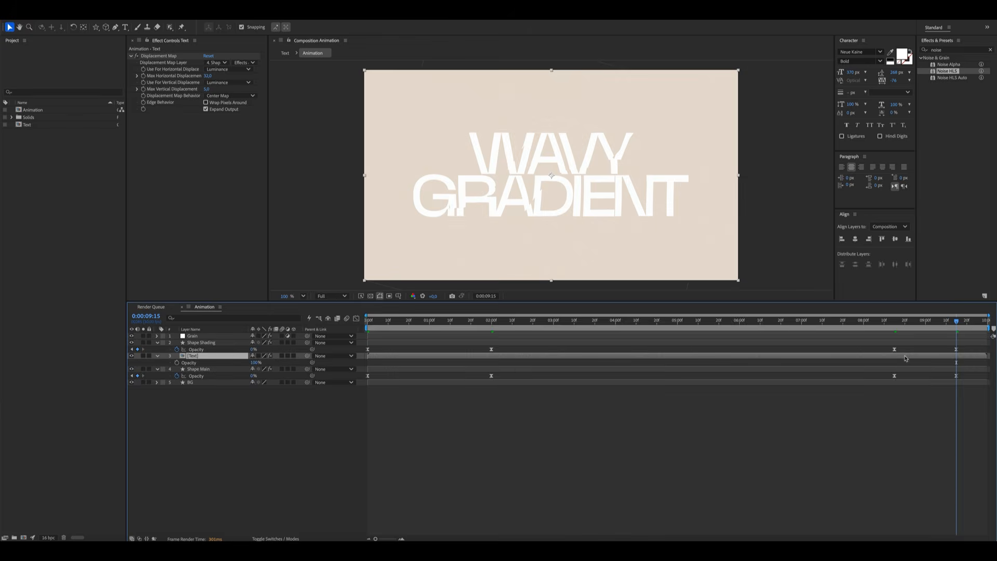
pyautogui.click(894, 323)
pyautogui.click(876, 375)
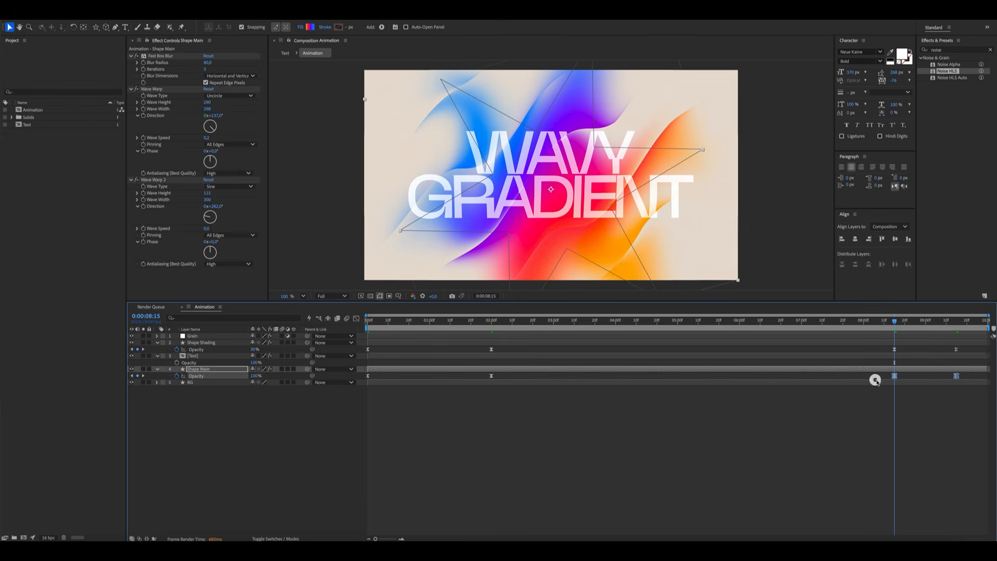
pyautogui.click(892, 357)
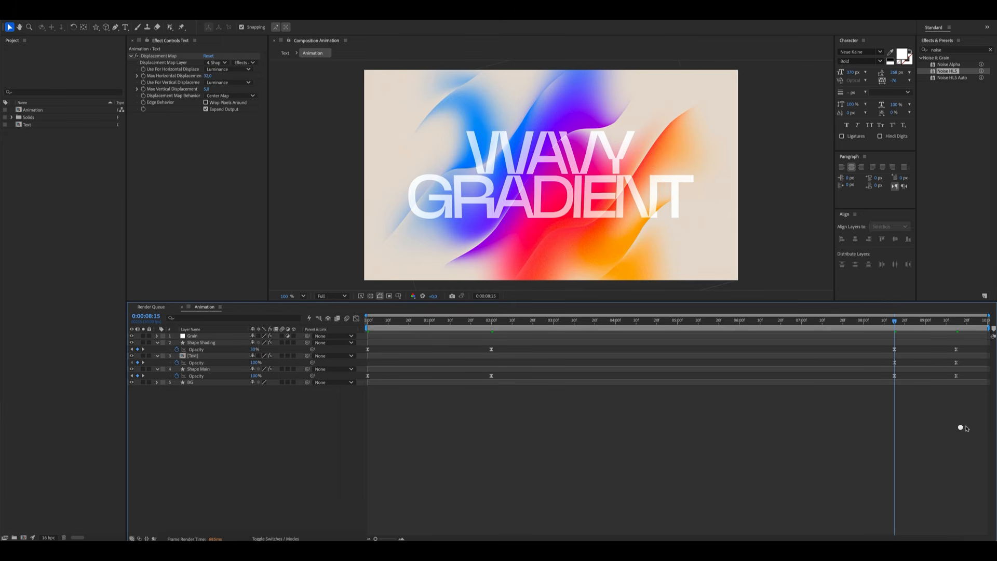
# Select the ending opacity keyframes and steepen their ease curves in the Graph Editor
pyautogui.moveTo(963, 425); pyautogui.dragTo(880, 343)
pyautogui.click(355, 318)
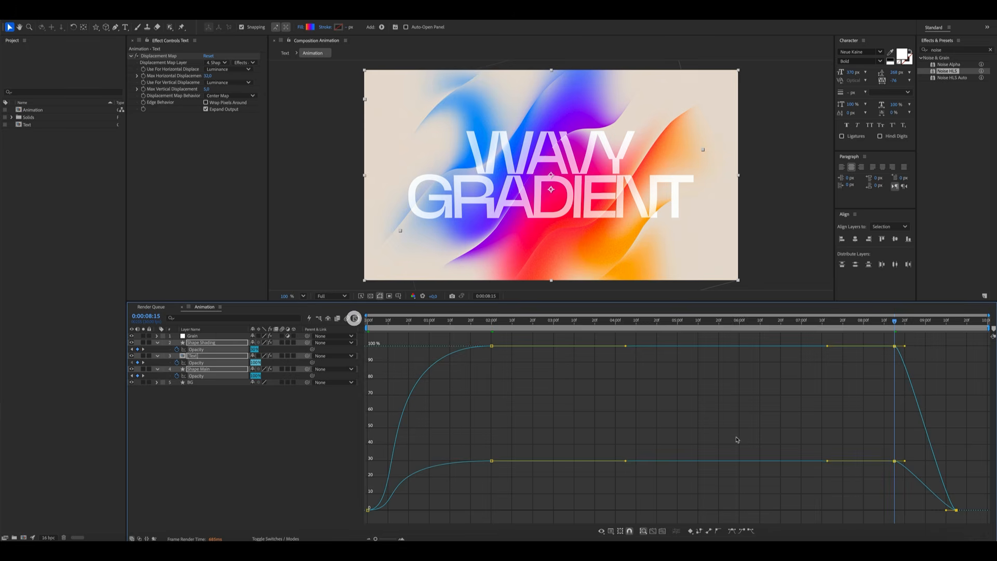
pyautogui.moveTo(816, 490); pyautogui.dragTo(978, 348)
pyautogui.click(315, 445)
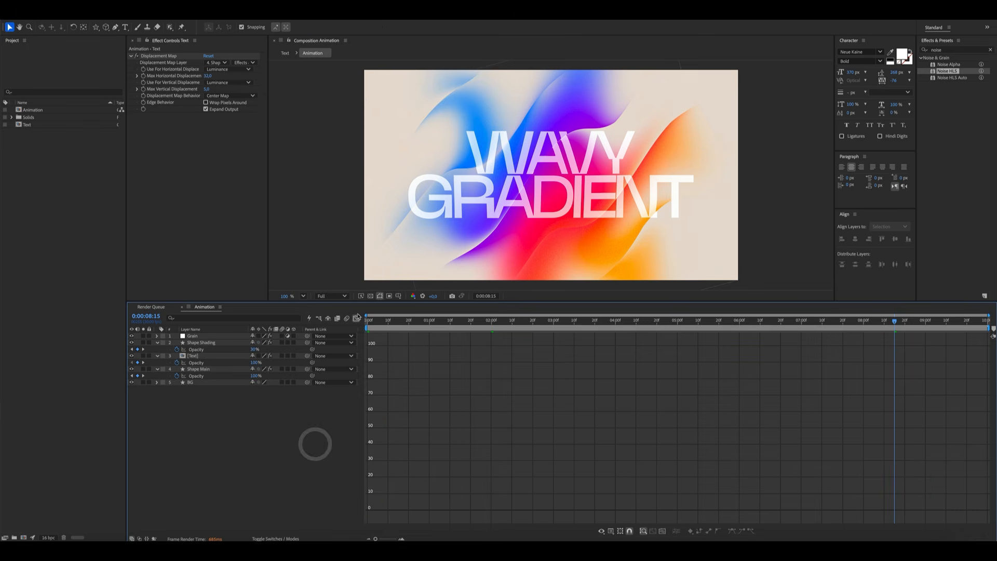
pyautogui.click(355, 319)
# Set the preview resolution to Half and play the animation
pyautogui.click(320, 295)
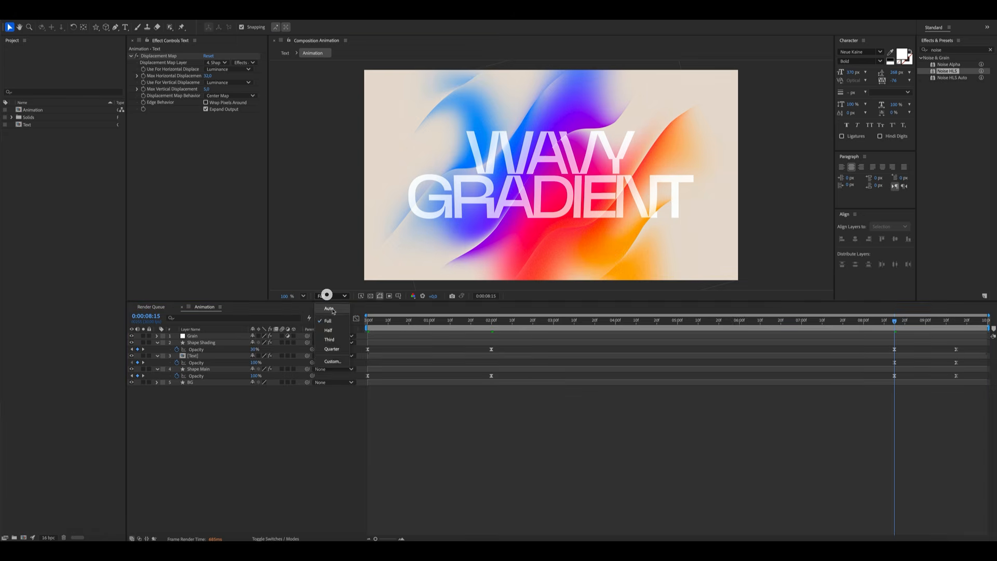
pyautogui.click(324, 303)
pyautogui.press('space')
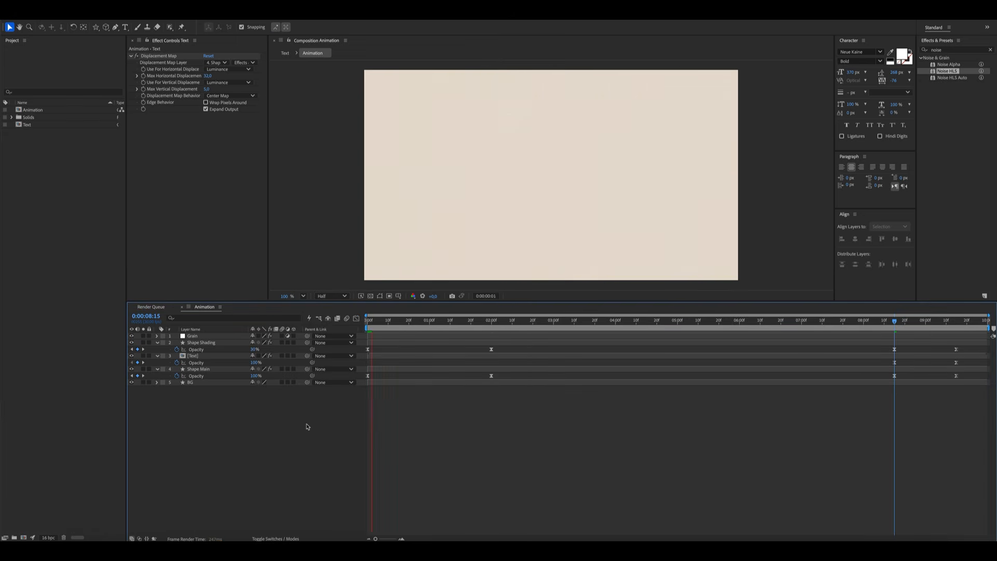